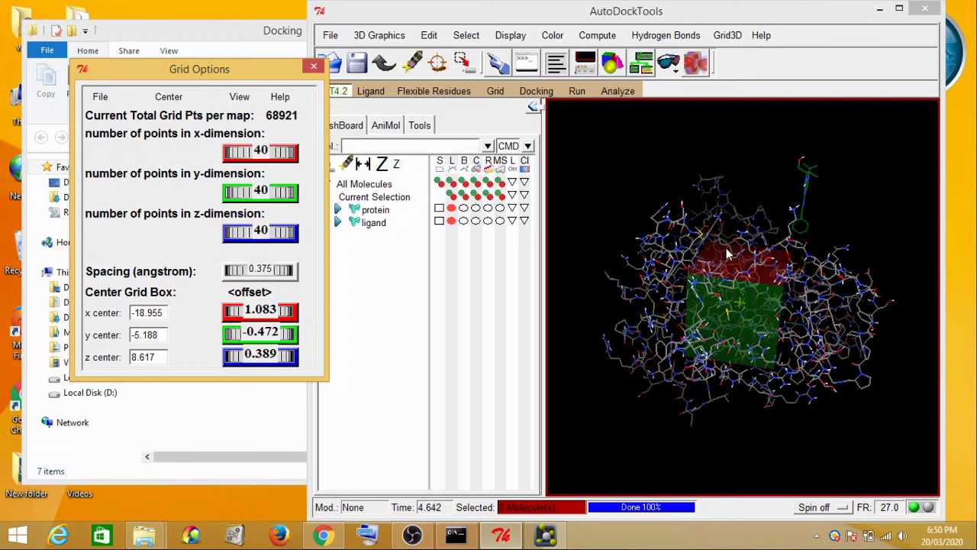
- Review the ligand.pdbqt and protein.pdbqt files in the Docking folder alongside the molecules in the AutoDockTools viewer
click(238, 31)
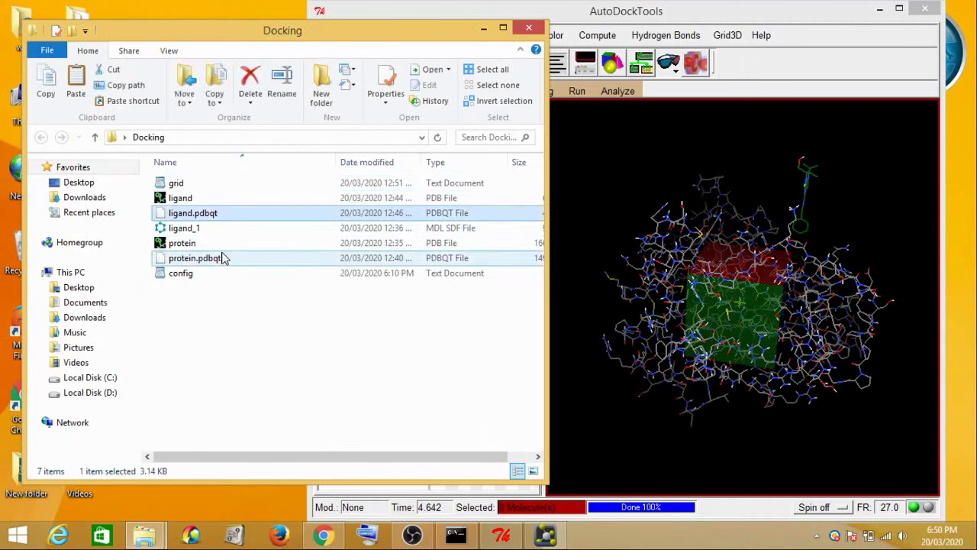
double_click(225, 257)
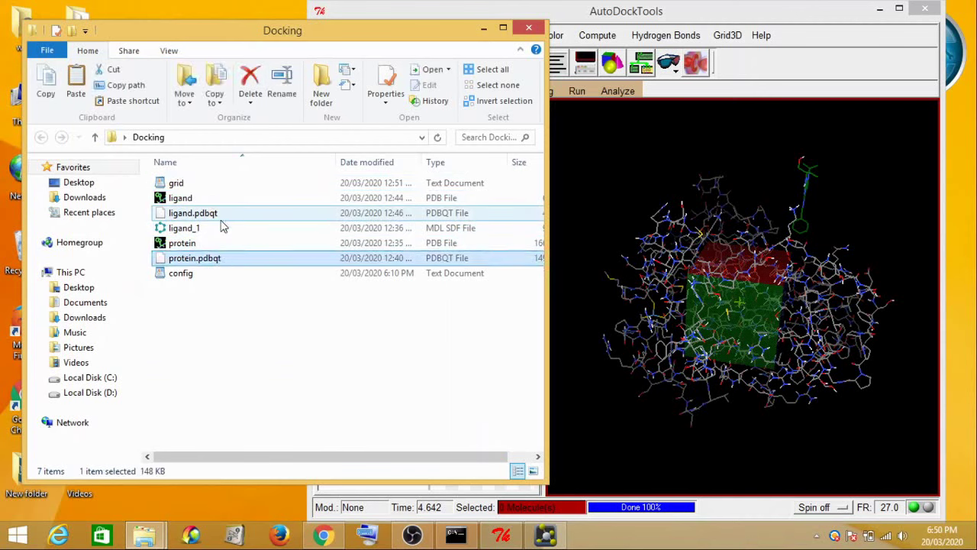
click(484, 28)
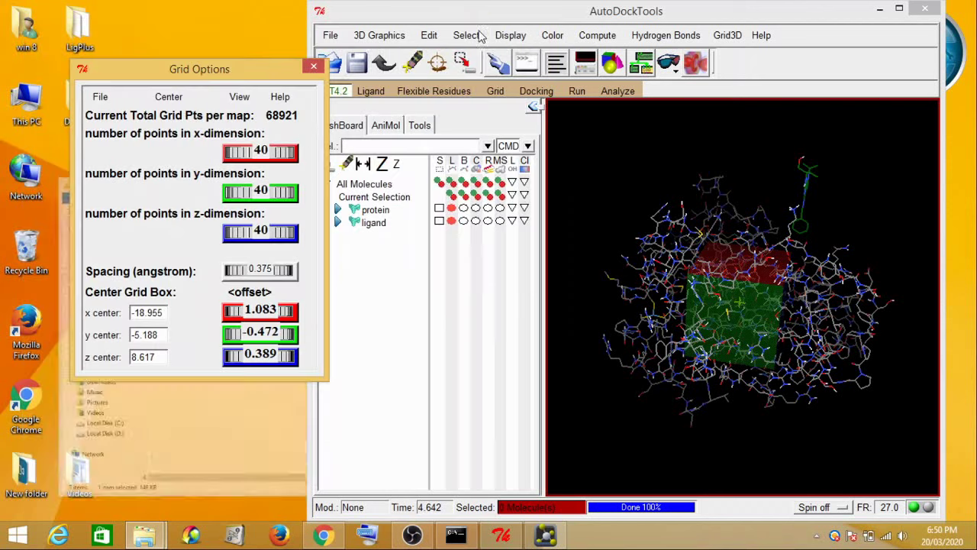
mouse_move(768, 245)
middle_down()
mouse_move(722, 336)
mouse_move(752, 152)
mouse_move(710, 214)
mouse_move(752, 250)
middle_up()
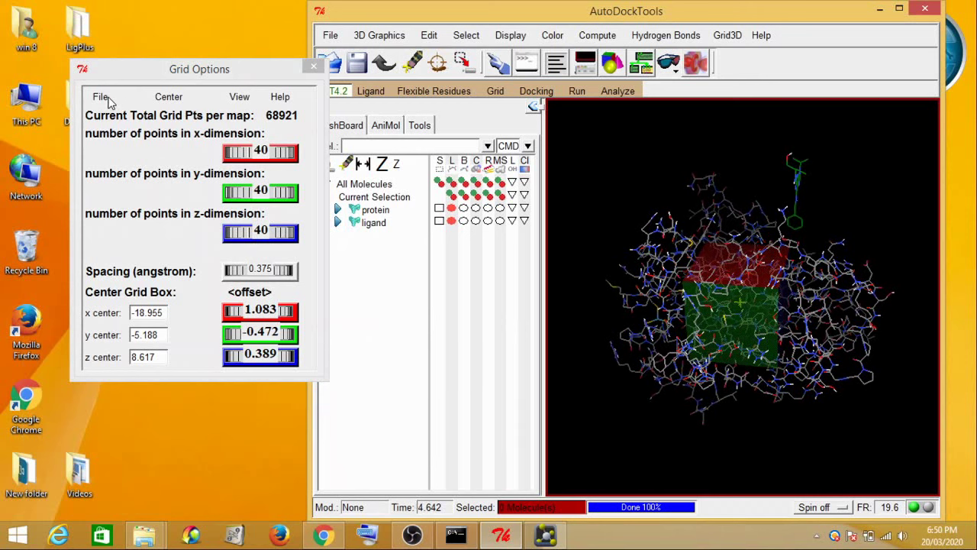
click(145, 538)
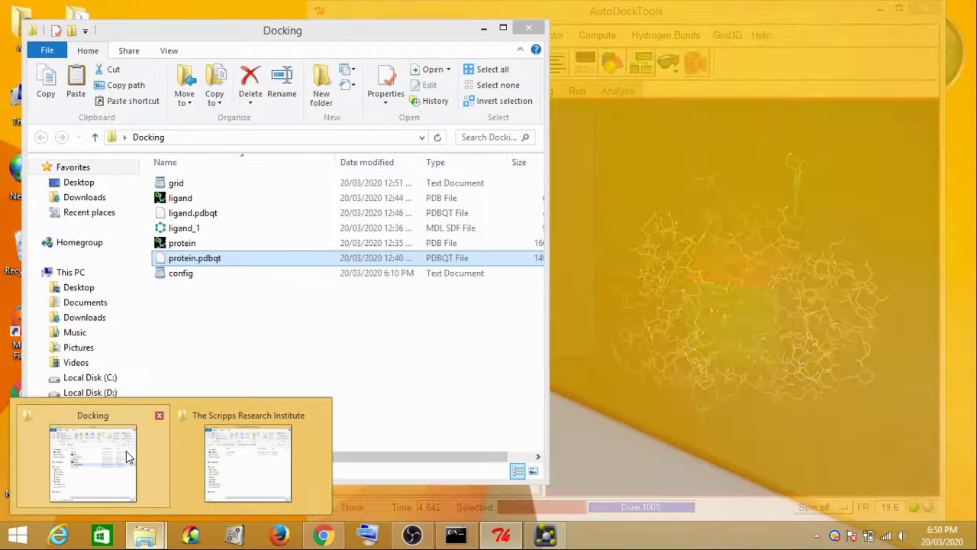
click(115, 462)
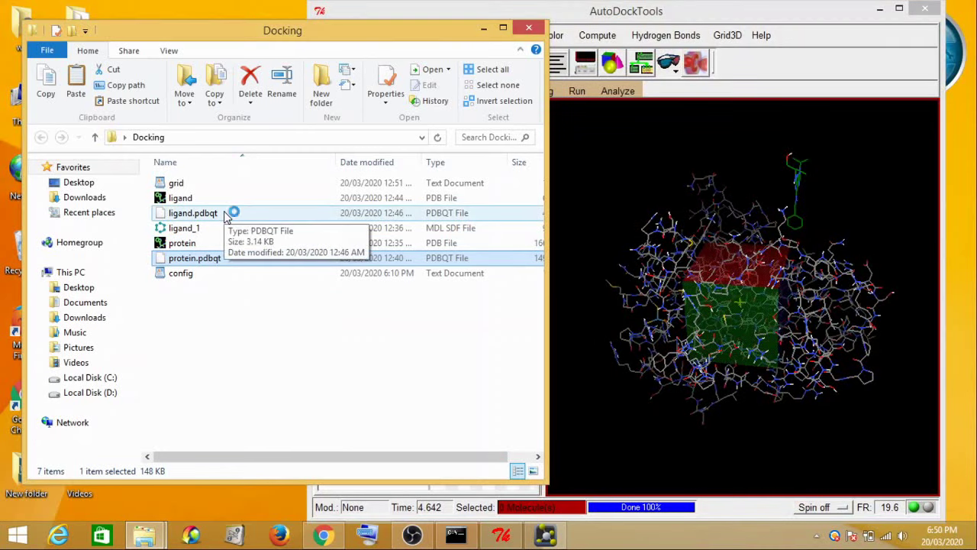
click(481, 32)
- Shift the grid box centre using offsets of 0.167 in x, -2.861 in y and 2.056 in z
drag(254, 309, 229, 334)
drag(840, 295, 733, 359)
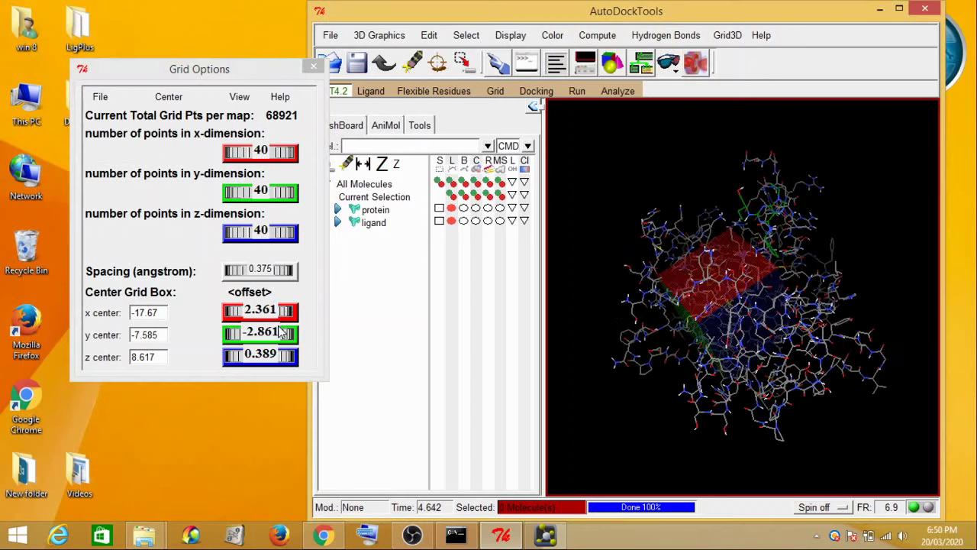
drag(258, 356, 302, 357)
drag(265, 302, 222, 319)
- Resize the grid box to 10 points in the x-dimension and 88 points in the y-dimension
drag(835, 272, 687, 313)
drag(274, 192, 322, 197)
drag(279, 152, 229, 157)
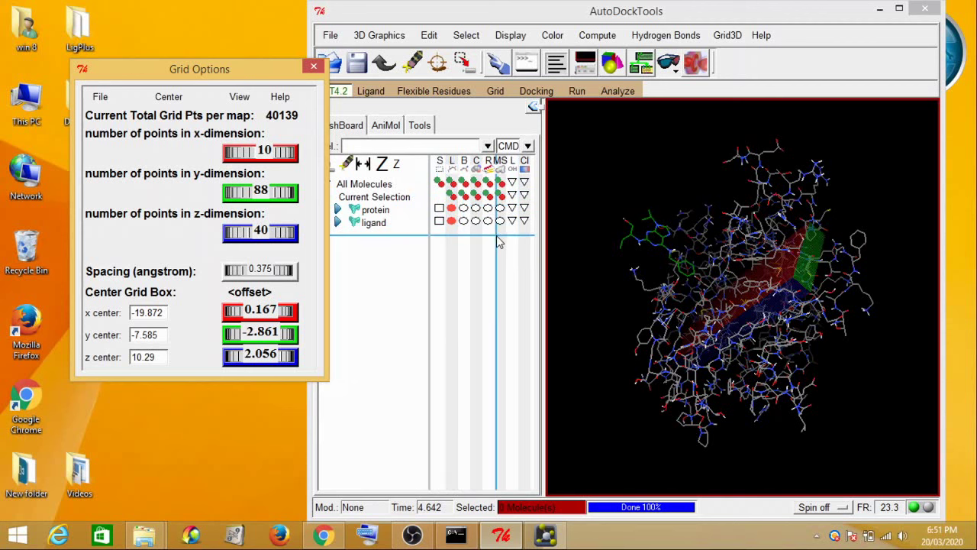
drag(810, 296, 800, 234)
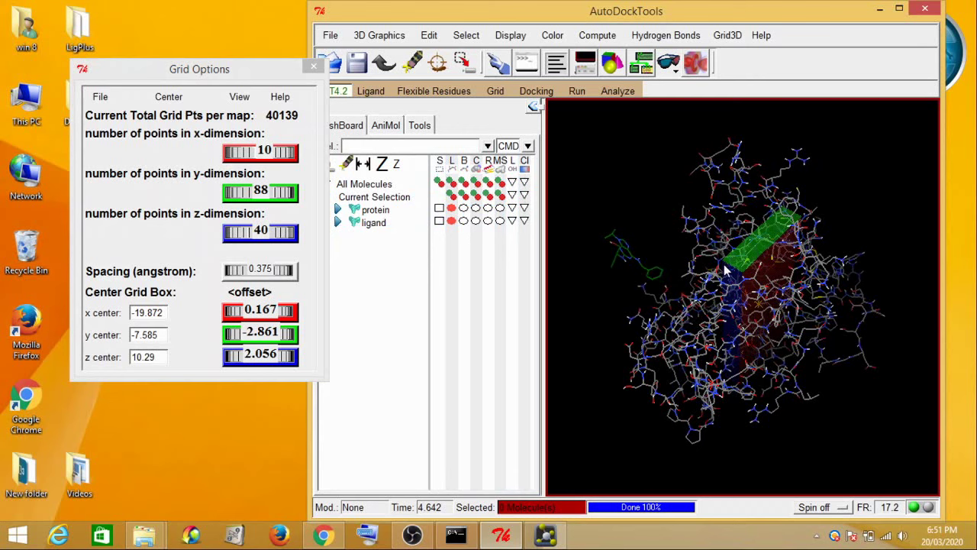
drag(678, 260, 729, 269)
middle_drag(730, 270, 730, 276)
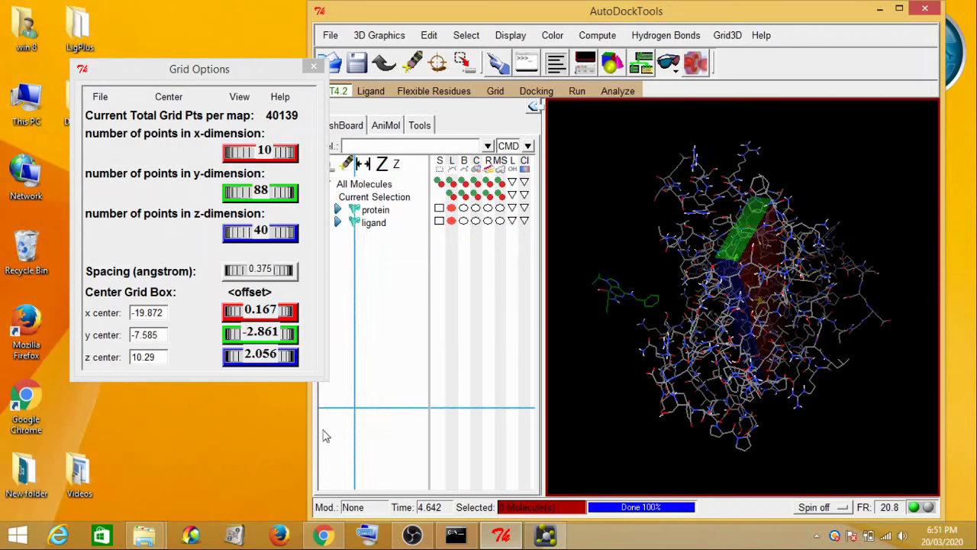
- Open the grid text file from the Docking folder and examine its spacing, npts and center values
click(144, 534)
click(136, 495)
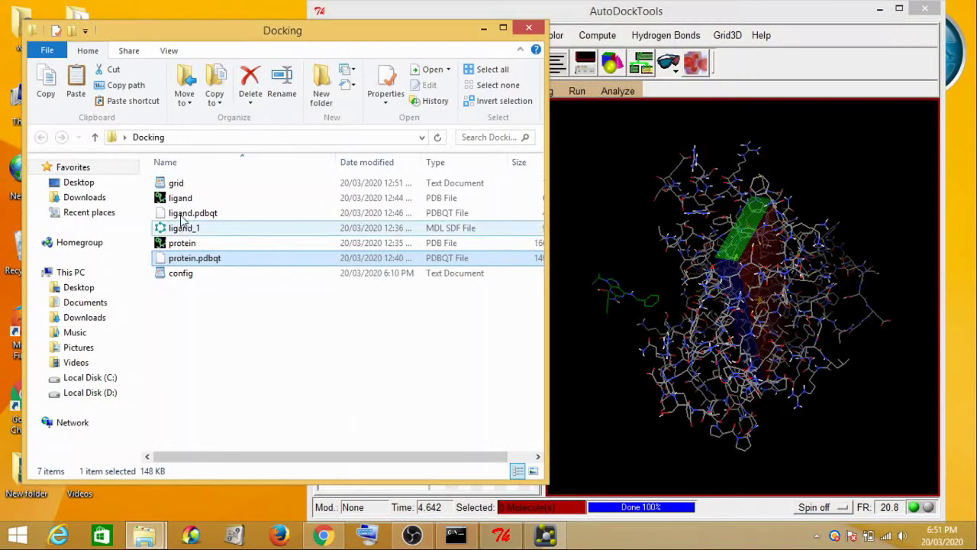
double_click(183, 183)
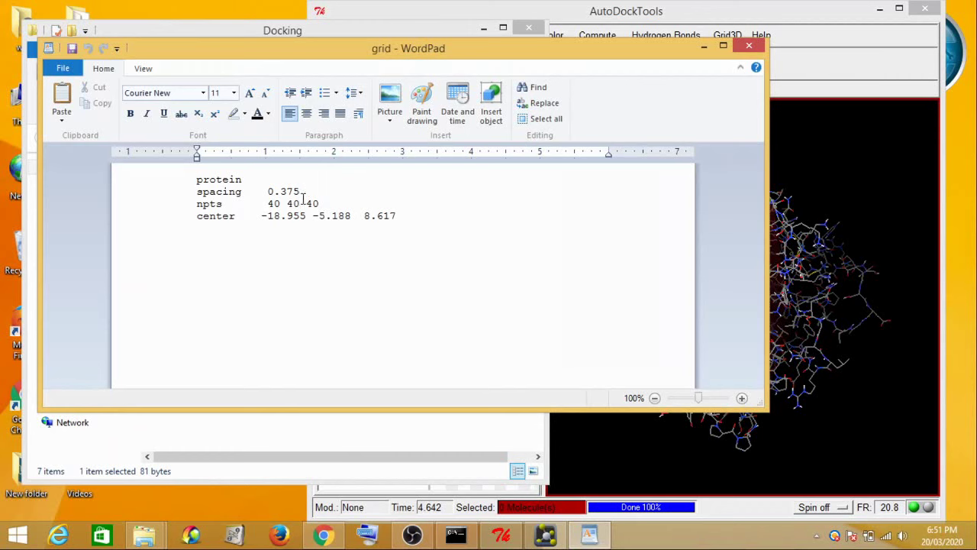
click(703, 48)
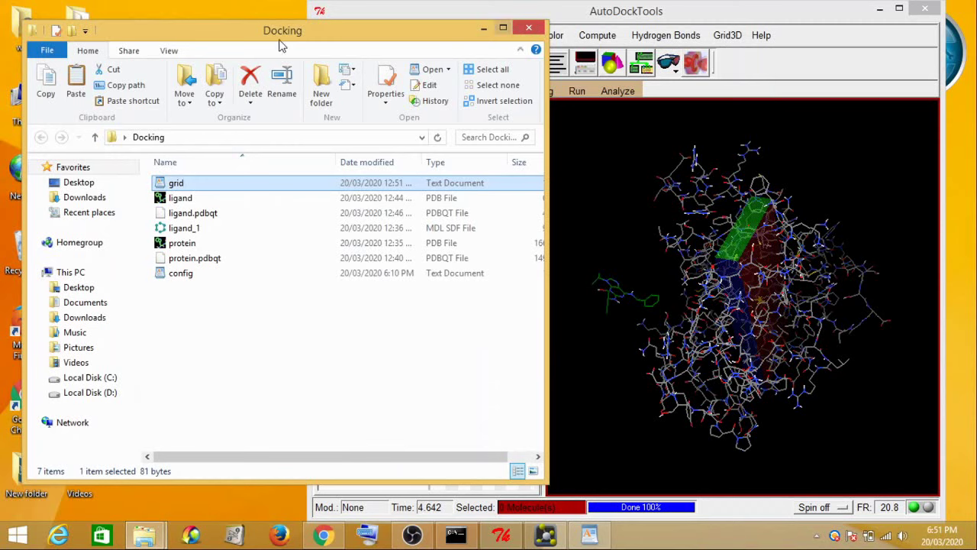
- Open the config text file and set receptor to protein.pdbqt and ligand to ligand.pdbqt
click(234, 277)
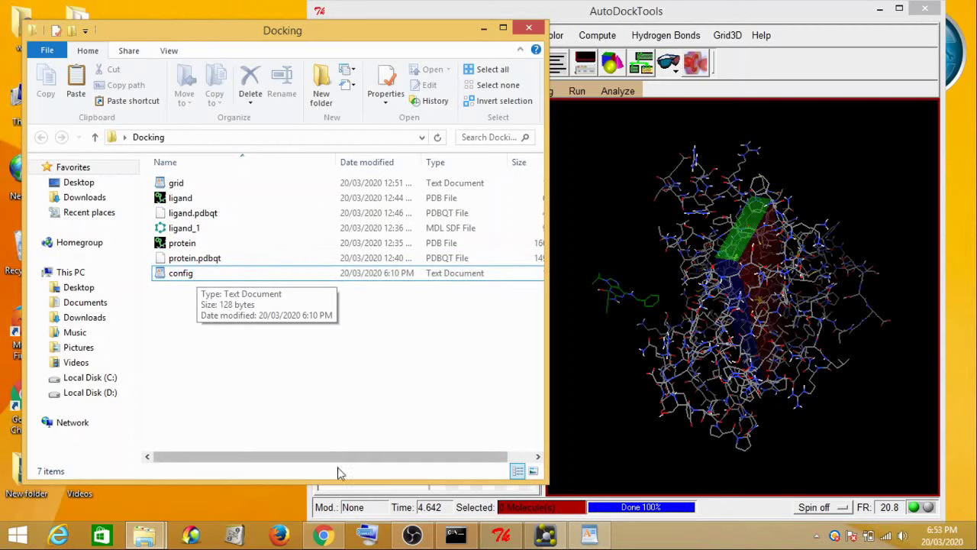
double_click(233, 278)
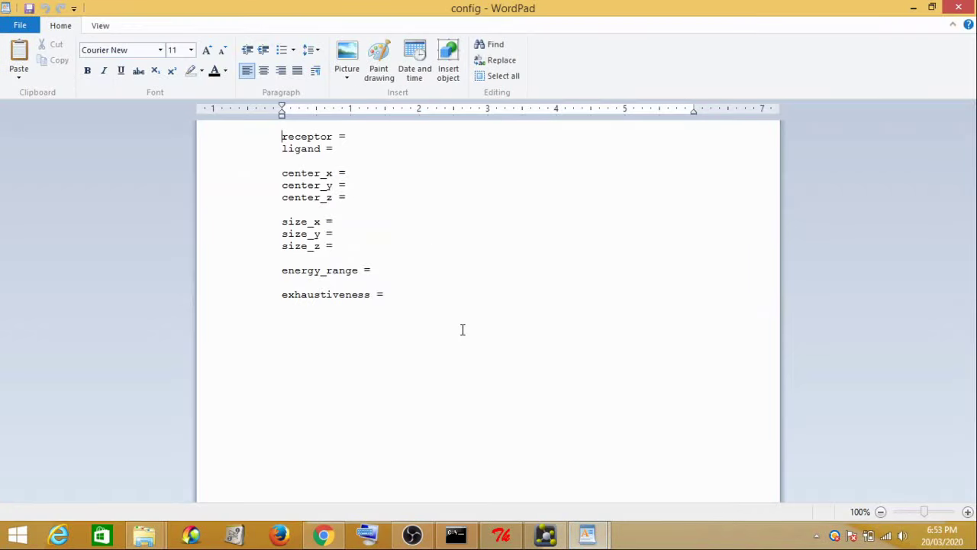
ctrl+scroll(462, 329, up, 5)
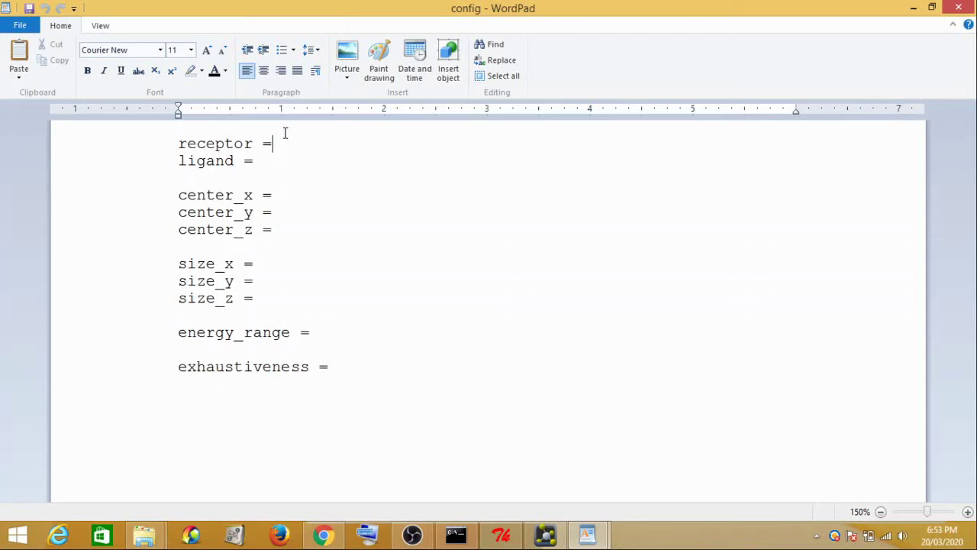
text(protein.pdbqt )
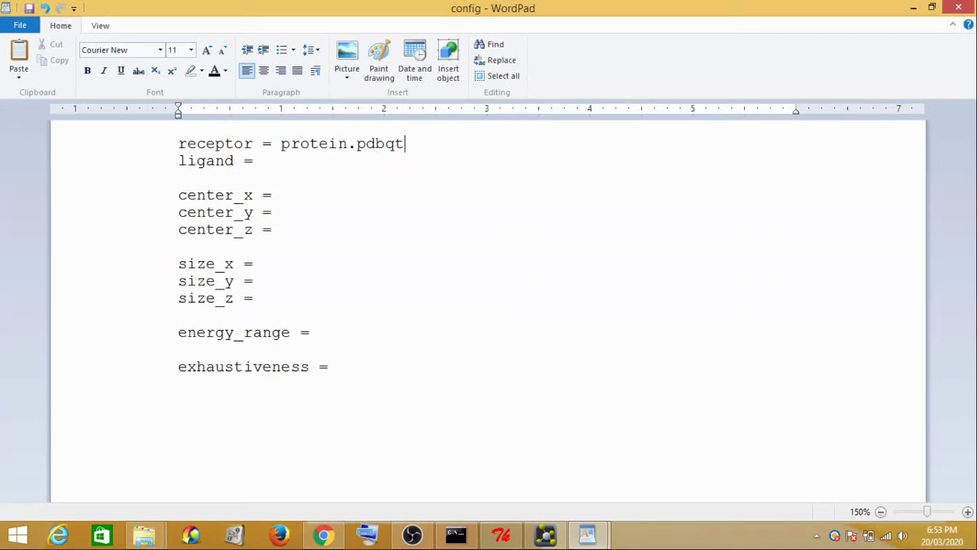
text(ligand = ligand.pdbqt)
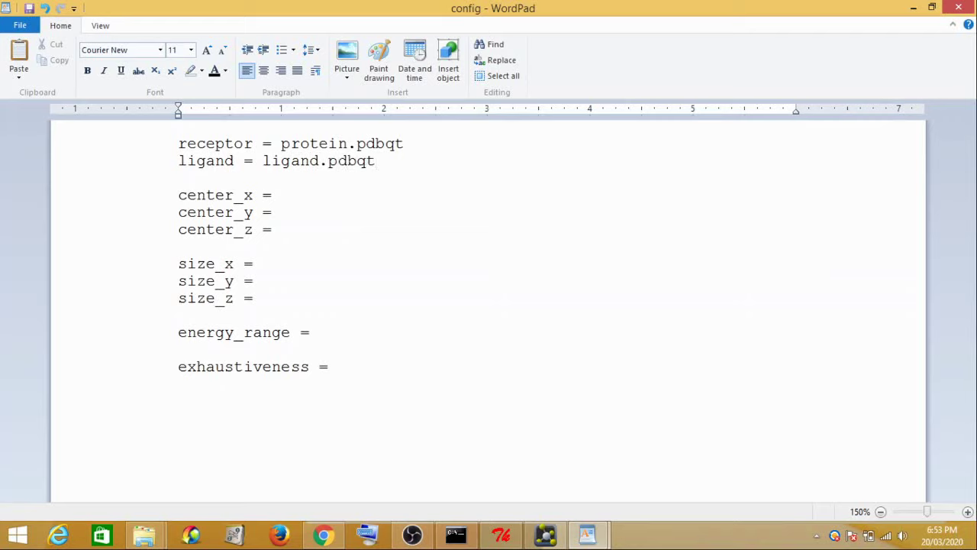
- Copy the x center value -18.955 from the grid file into the center_x line of the config file
click(293, 194)
mouse_move(587, 534)
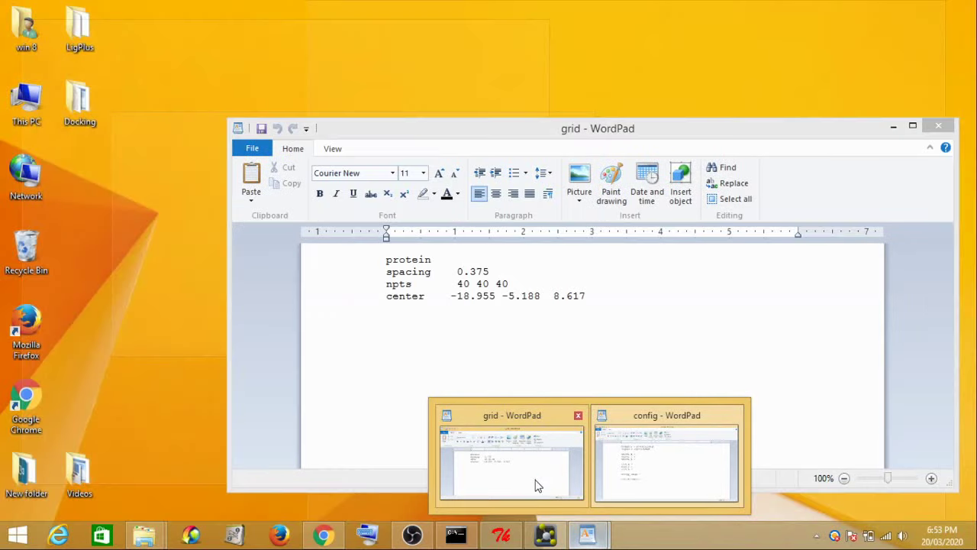
click(536, 485)
drag(534, 129, 738, 139)
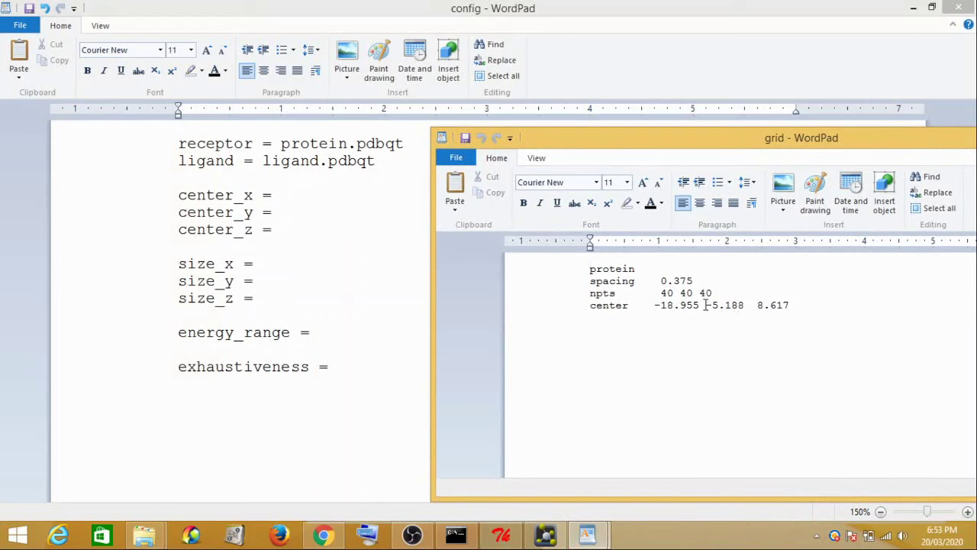
drag(698, 305, 656, 305)
click(659, 306)
key(shift+Right)
key(shift+Right)
key(shift+Right)
key(shift+Right)
key(shift+Right)
key(shift+Right)
key(shift+Right)
key(ctrl+c)
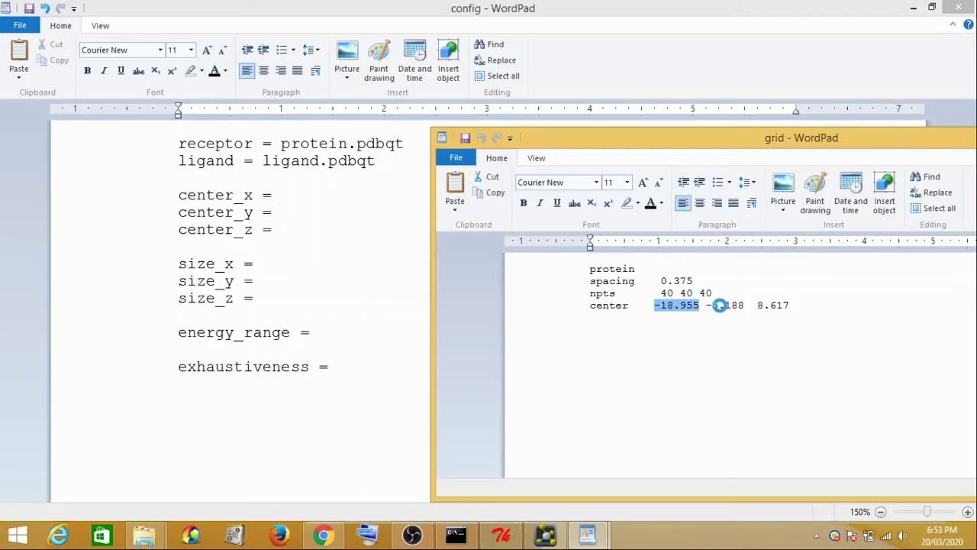
click(315, 201)
key(ctrl+v)
click(300, 197)
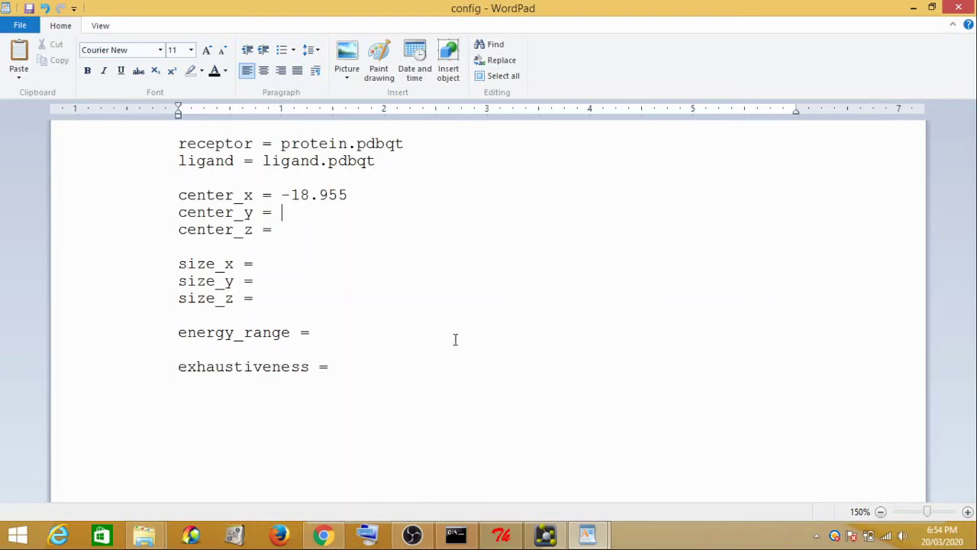
- Copy the y center value -5.188 from the grid file into the center_y line of the config file
click(587, 534)
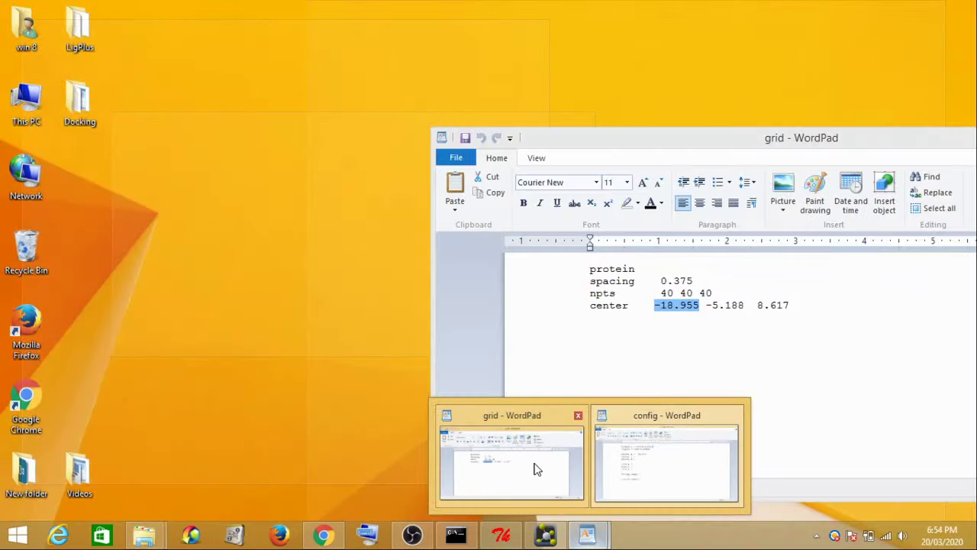
click(535, 464)
click(709, 306)
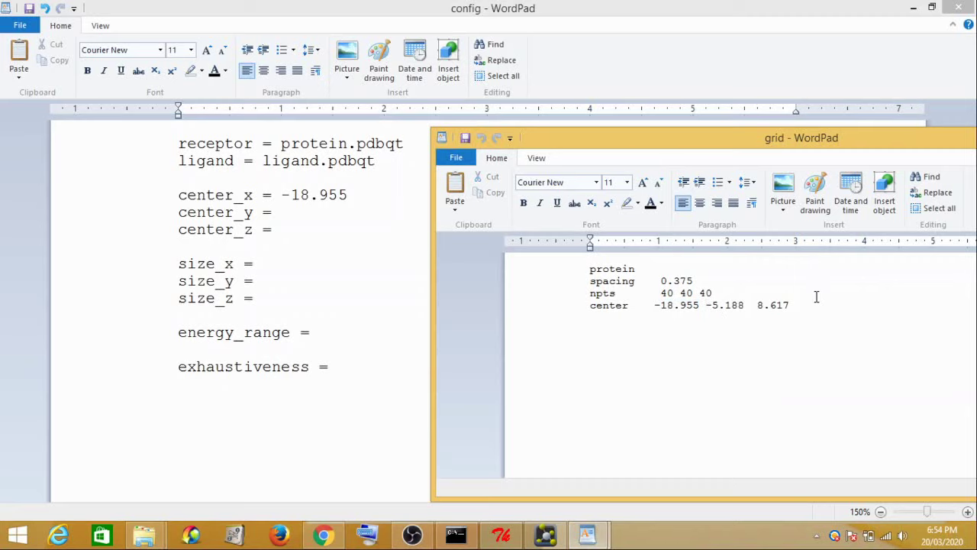
key(shift+Right)
key(shift+Right)
key(shift+Right)
key(shift+Right)
key(shift+Right)
key(shift+Right)
key(ctrl+c)
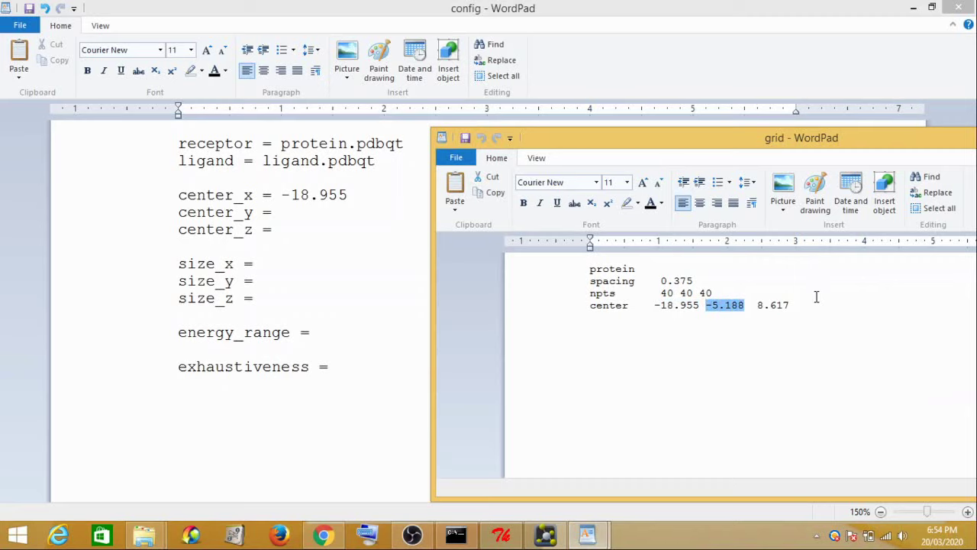
click(297, 214)
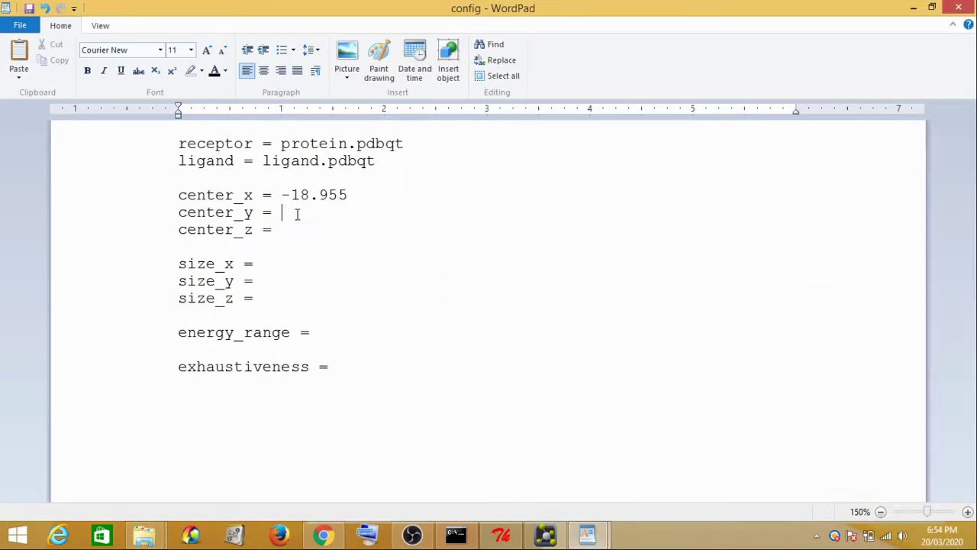
key(ctrl+v)
- Copy the z center value 8.617 from the grid file into the center_z line of the config file
click(277, 229)
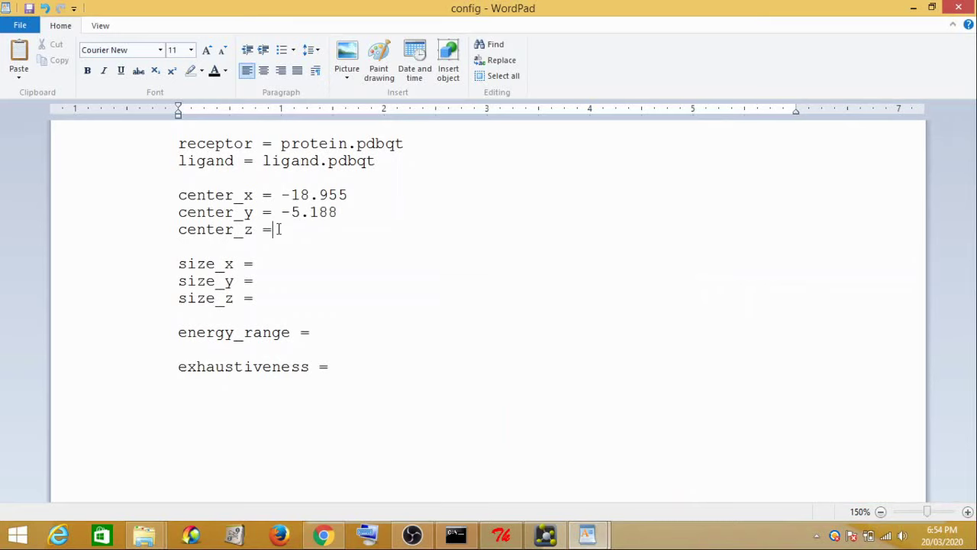
click(588, 529)
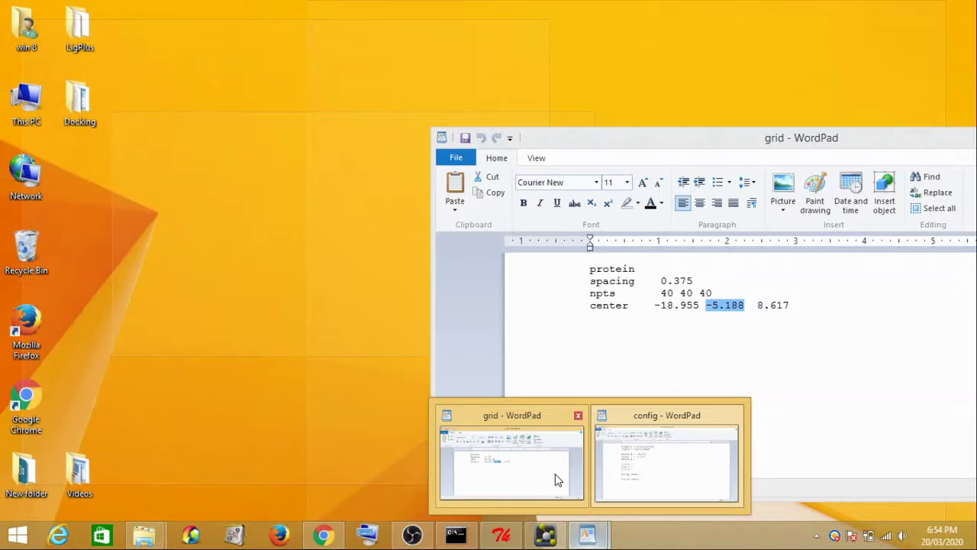
click(558, 480)
click(758, 304)
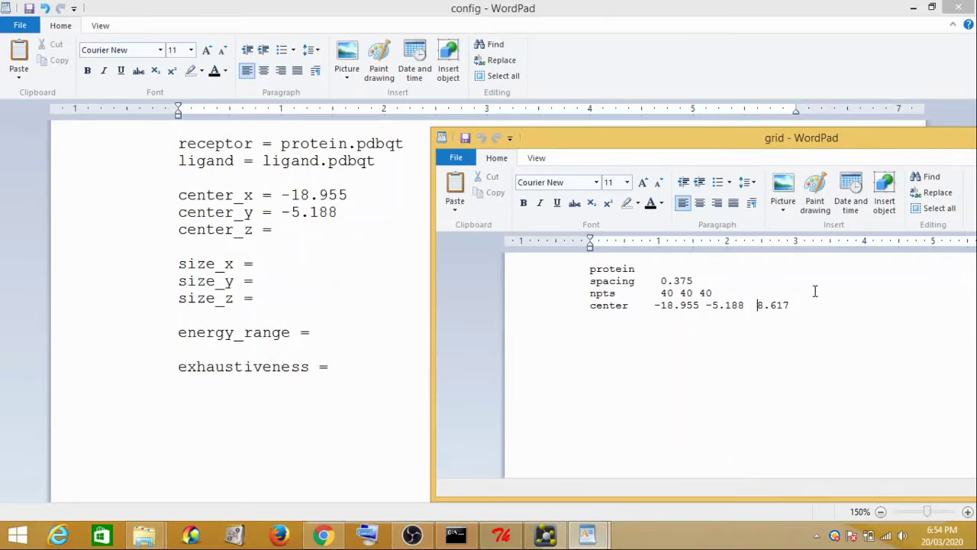
key(shift+Right)
key(shift+Right)
key(shift+Right)
key(shift+Right)
key(shift+Right)
key(ctrl+c)
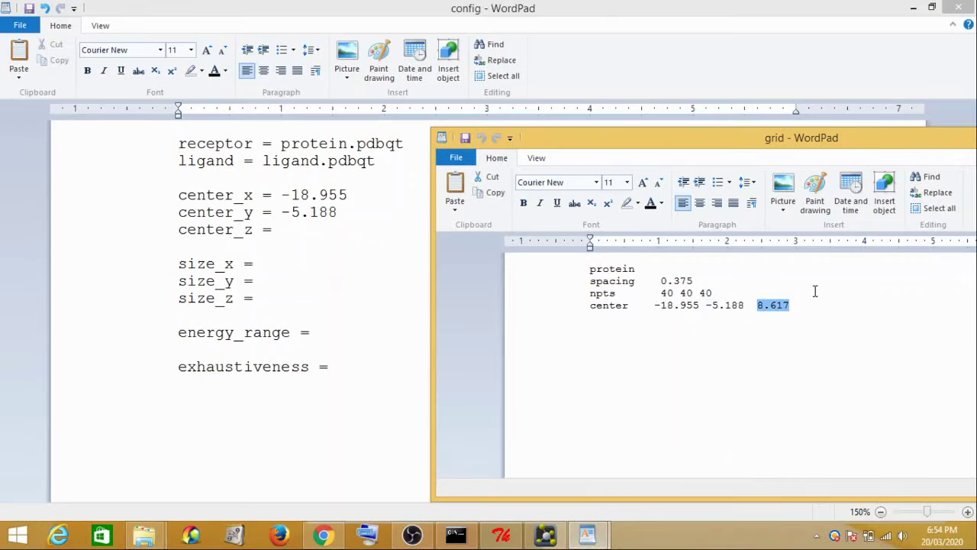
click(292, 229)
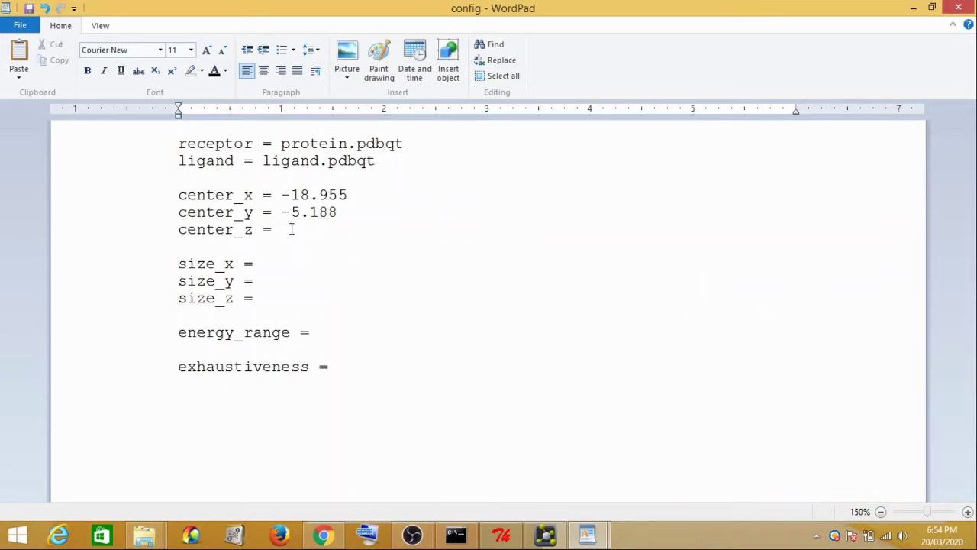
key(ctrl+v)
- Check the npts values in the grid file, close it, and set size_x to 40 in the config file
mouse_move(587, 534)
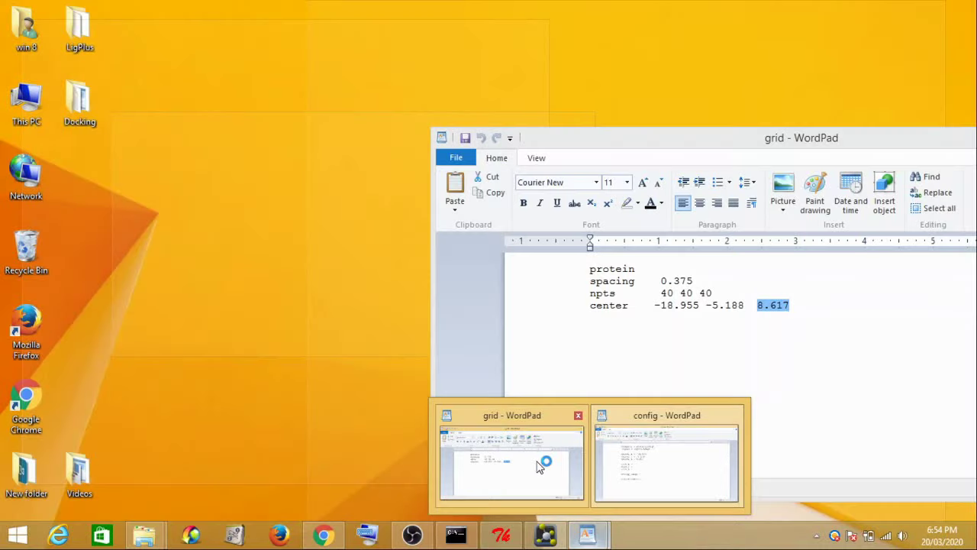
click(540, 465)
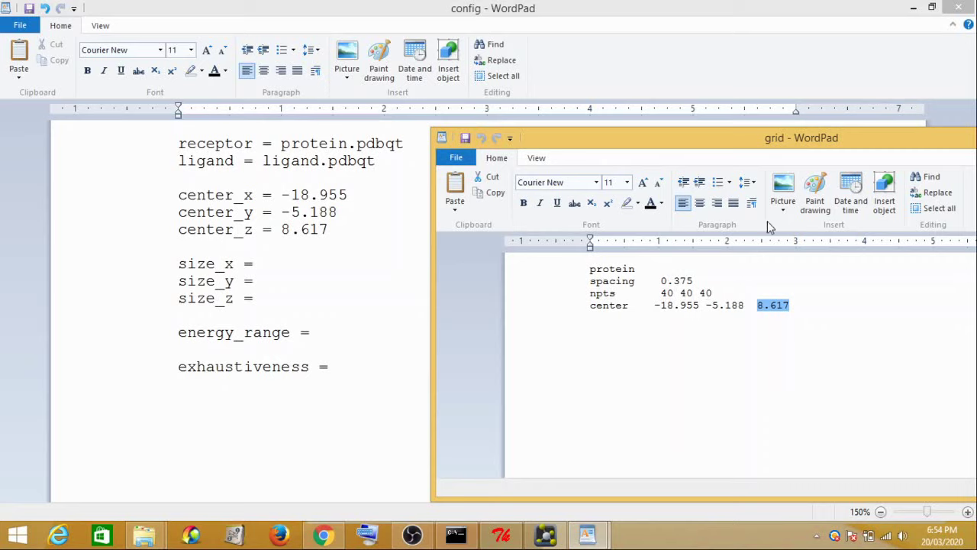
double_click(805, 137)
click(882, 159)
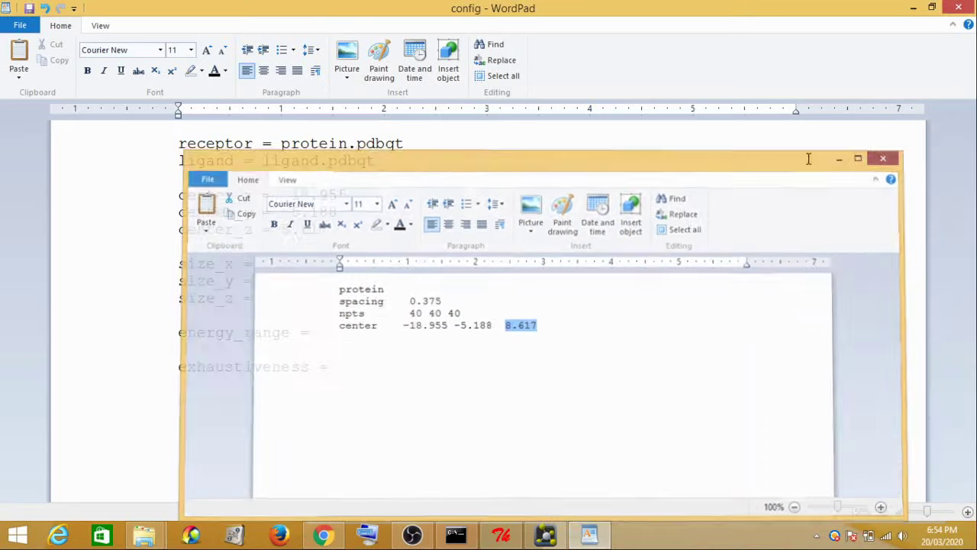
click(295, 264)
text(40)
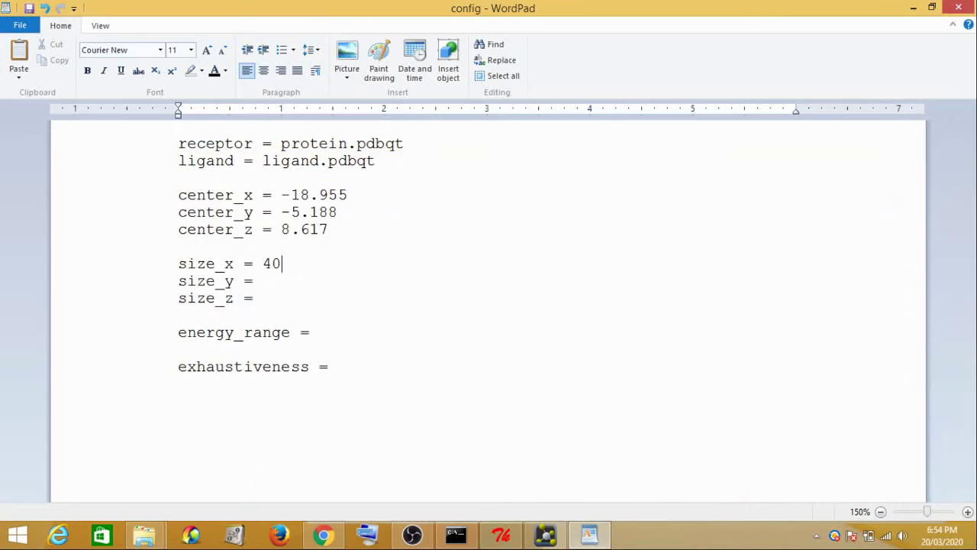
- Set size_y and size_z to 40 in the config file, checking the Grid Options in AutoDockTools
text(40)
text(0)
click(501, 534)
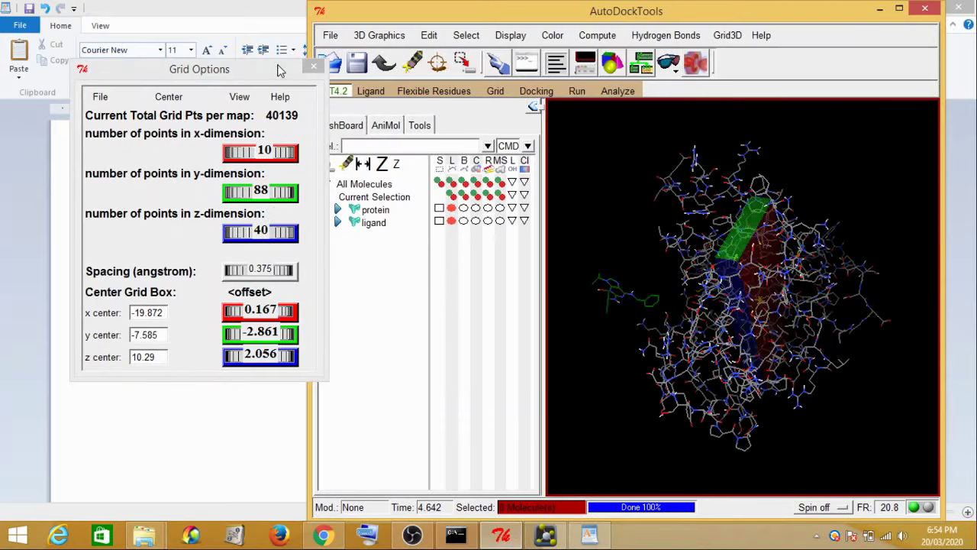
click(237, 12)
- Set energy_range to 4 and exhaustiveness to 8, and save and close the config file
click(336, 329)
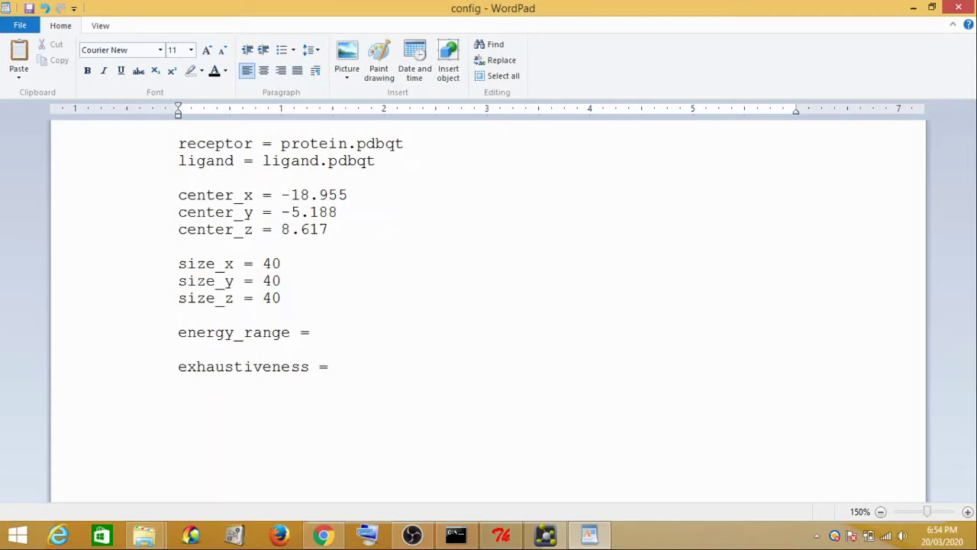
text(4)
key(BackSpace)
text(4)
click(348, 368)
text(8)
ctrl+scroll(425, 336, down, 2)
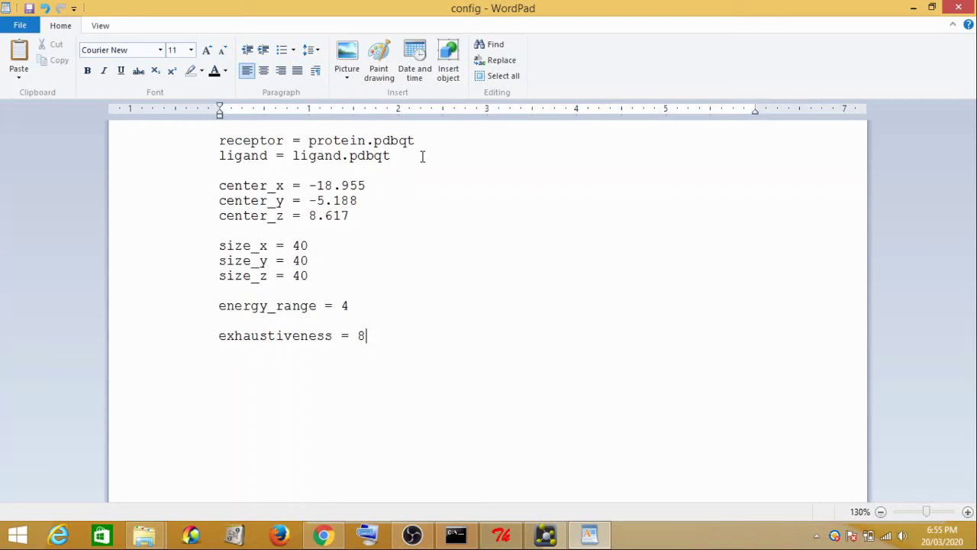
click(955, 7)
- Quit AutoDockTools, confirming the exit, and return to the Docking folder window
click(269, 48)
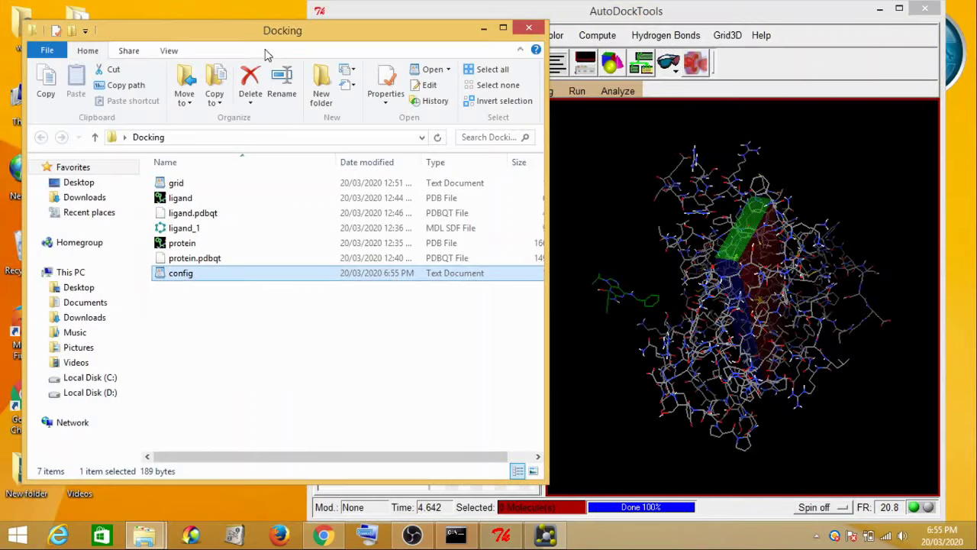
drag(340, 36, 384, 36)
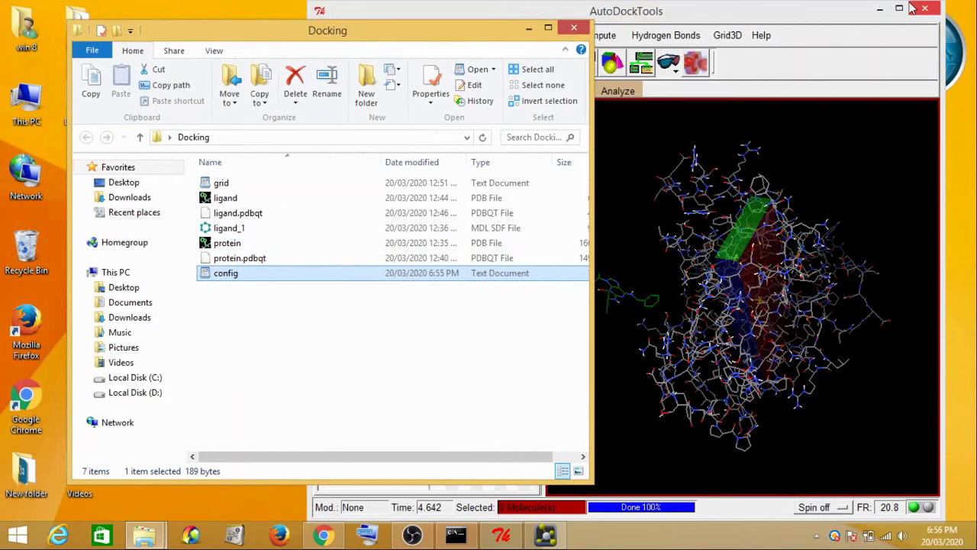
click(783, 5)
click(924, 8)
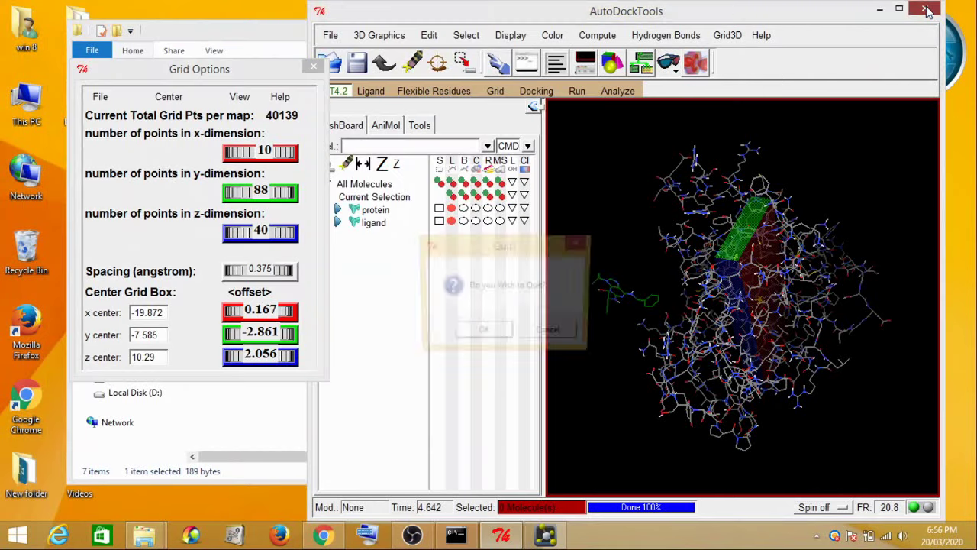
click(483, 332)
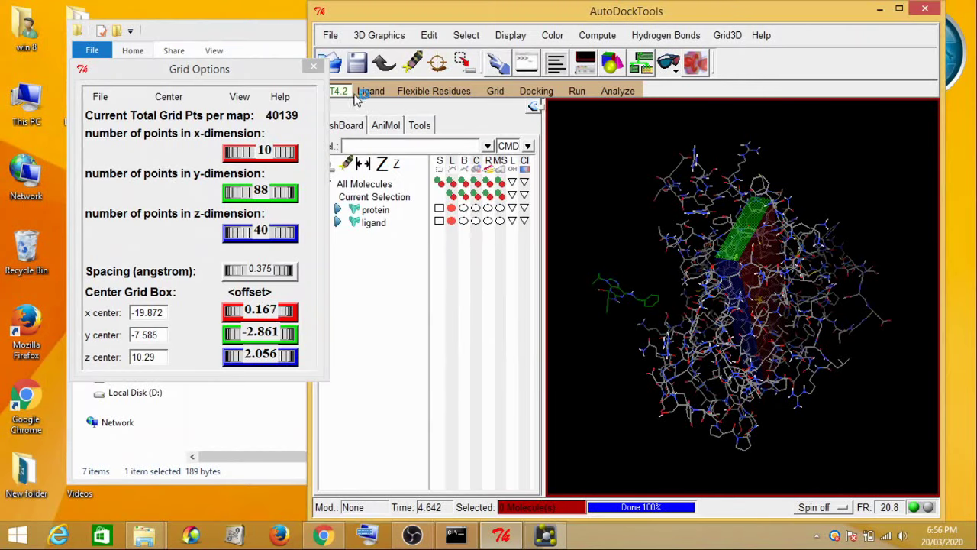
click(264, 30)
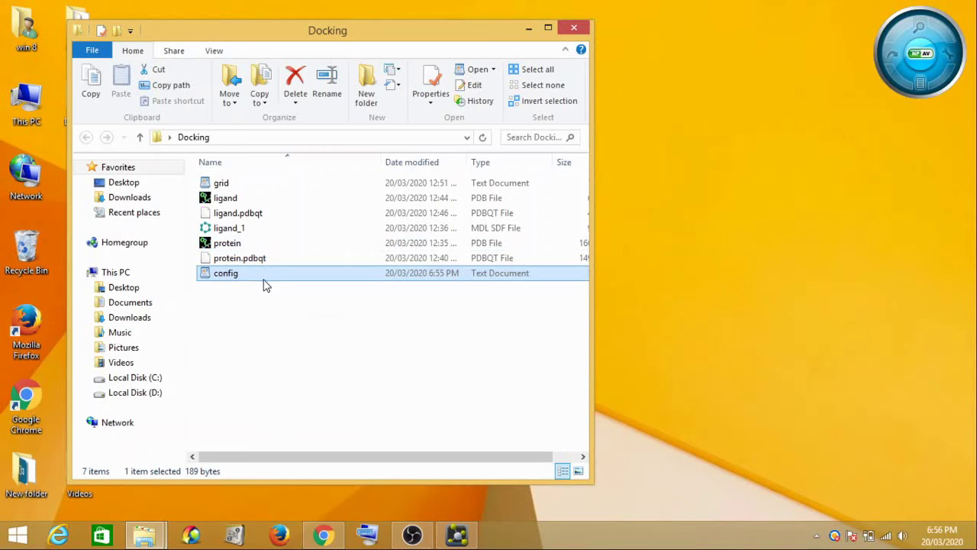
mouse_move(958, 21)
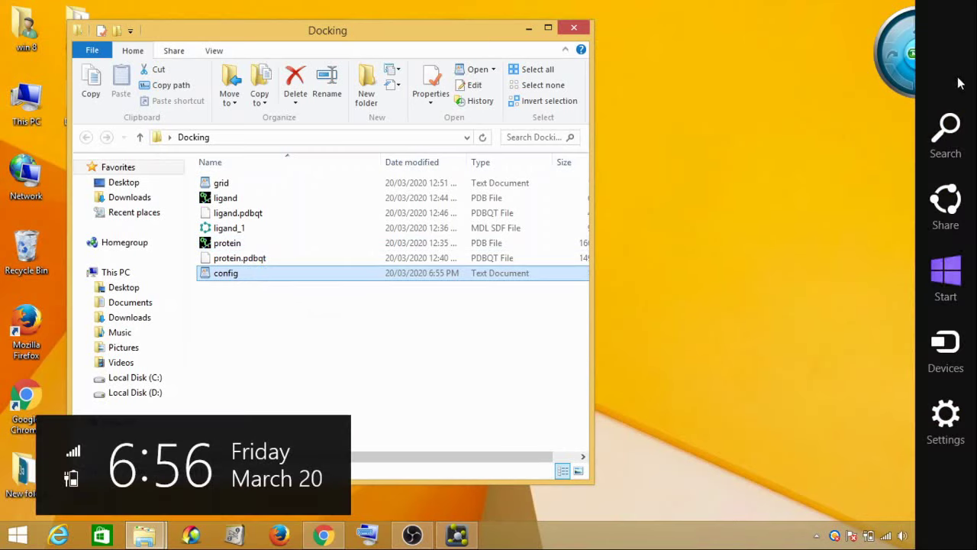
click(945, 134)
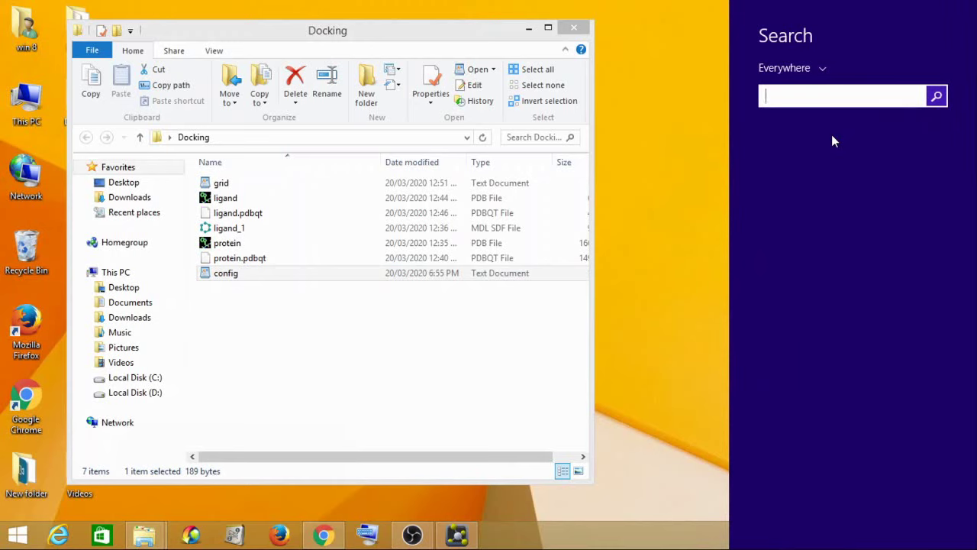
text(vina)
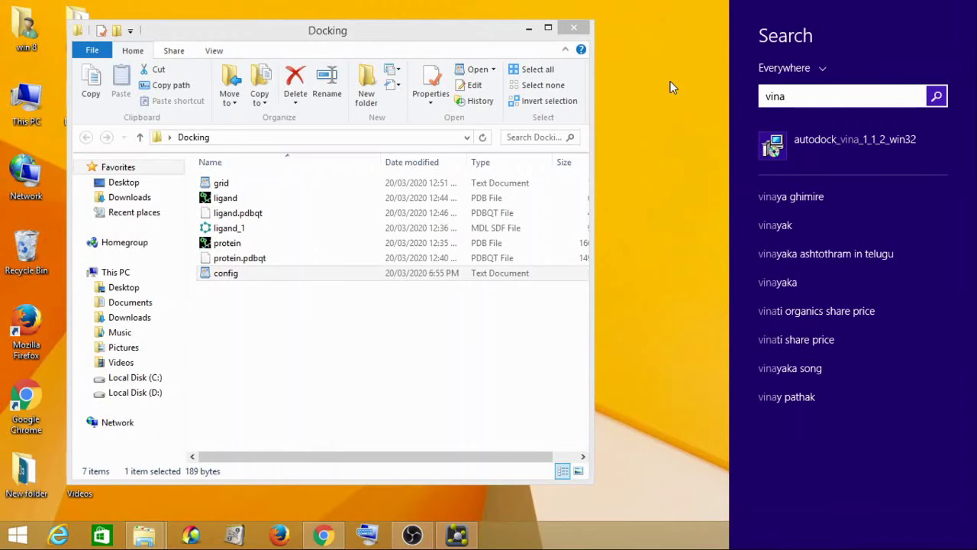
key(BackSpace)
key(BackSpace)
key(BackSpace)
key(BackSpace)
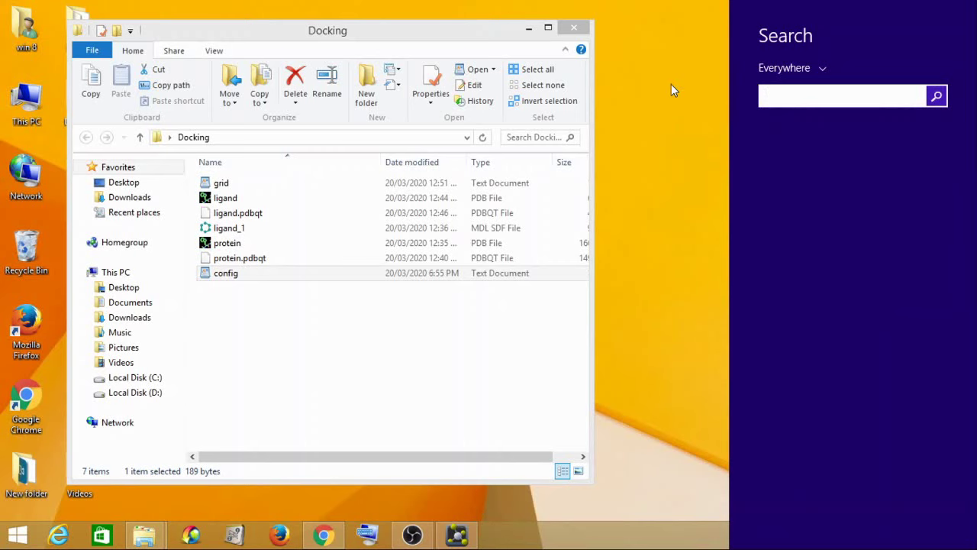
click(671, 90)
- Search the computer for cmd, open Command Prompt, and arrange its window so the Docking folder's files stay visible
drag(448, 27, 555, 23)
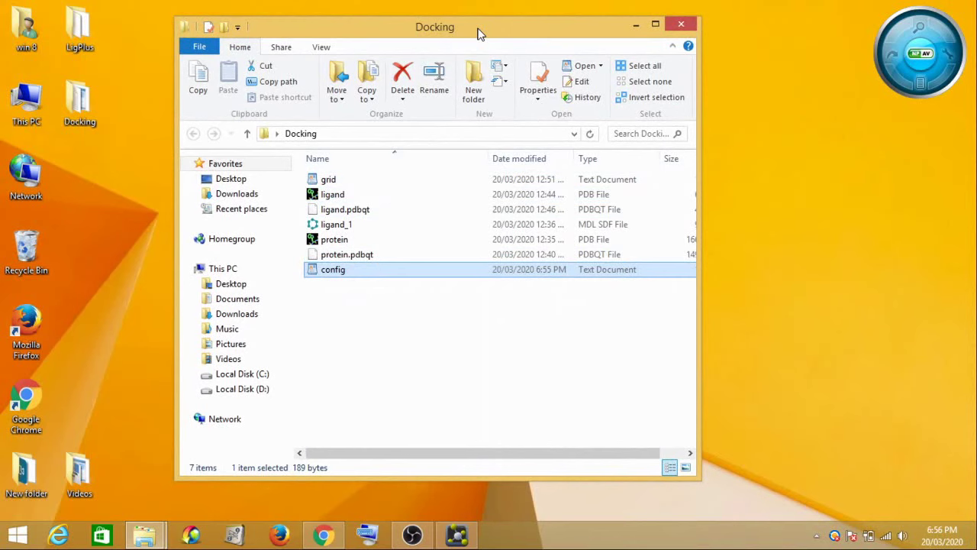
mouse_move(973, 92)
click(928, 120)
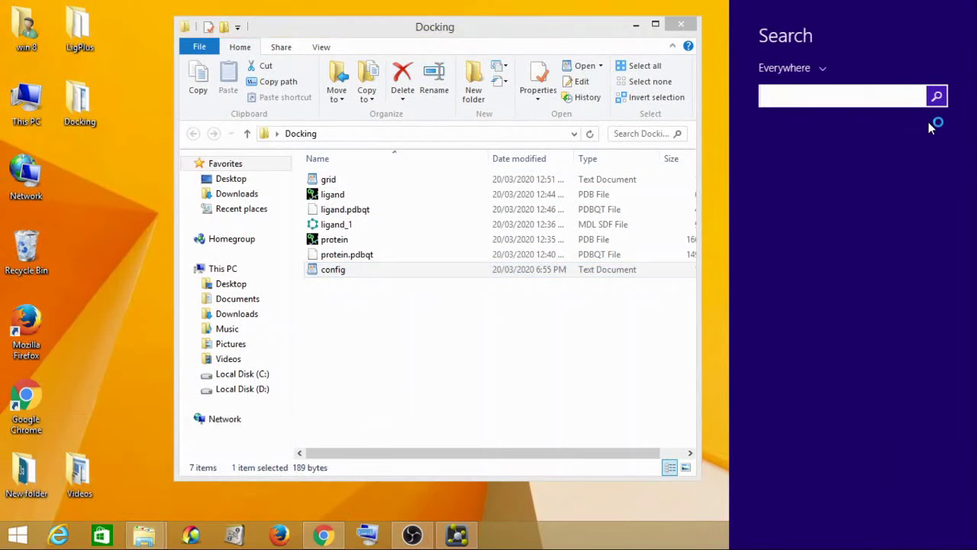
text(cmd)
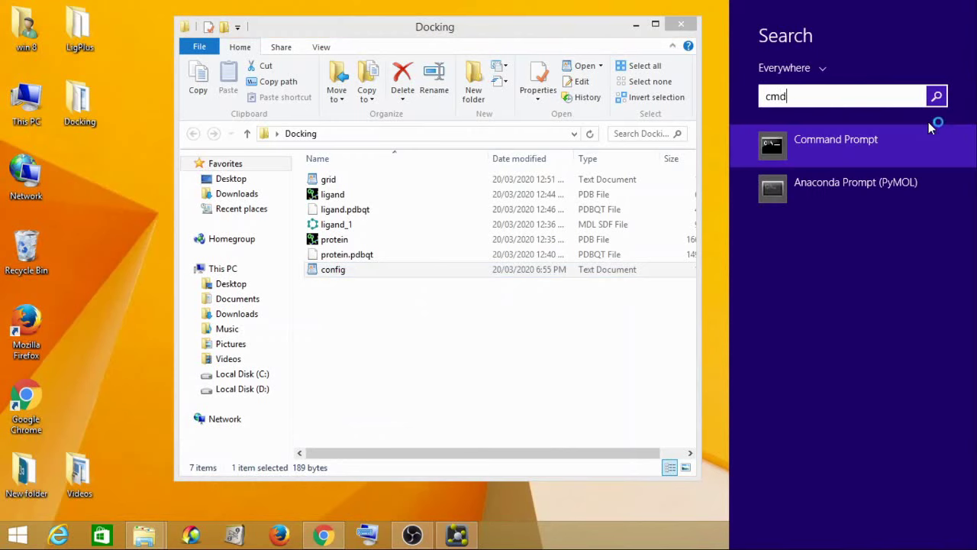
click(883, 138)
drag(410, 126, 761, 242)
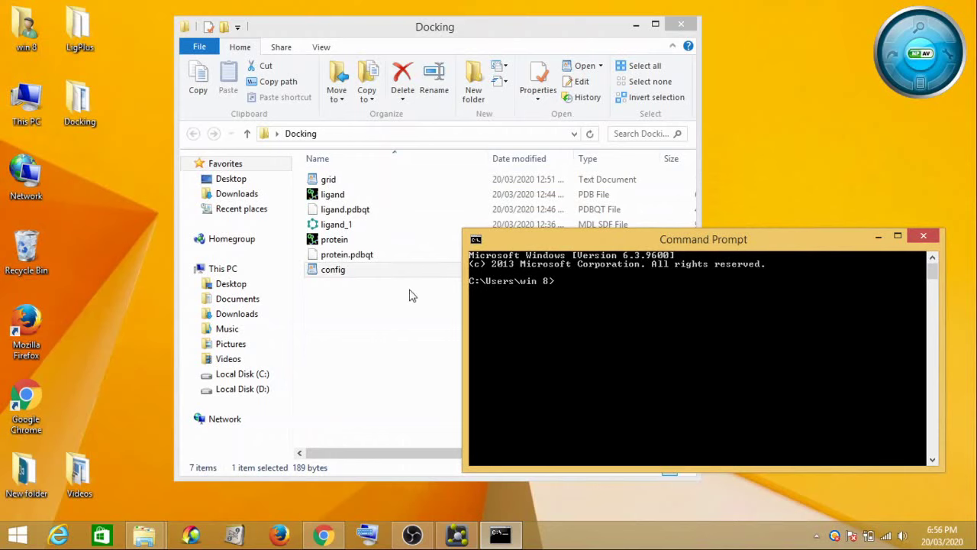
- Switch to the Scripps Research Institute folder window and open its Vina subfolder containing the docking program
mouse_move(155, 540)
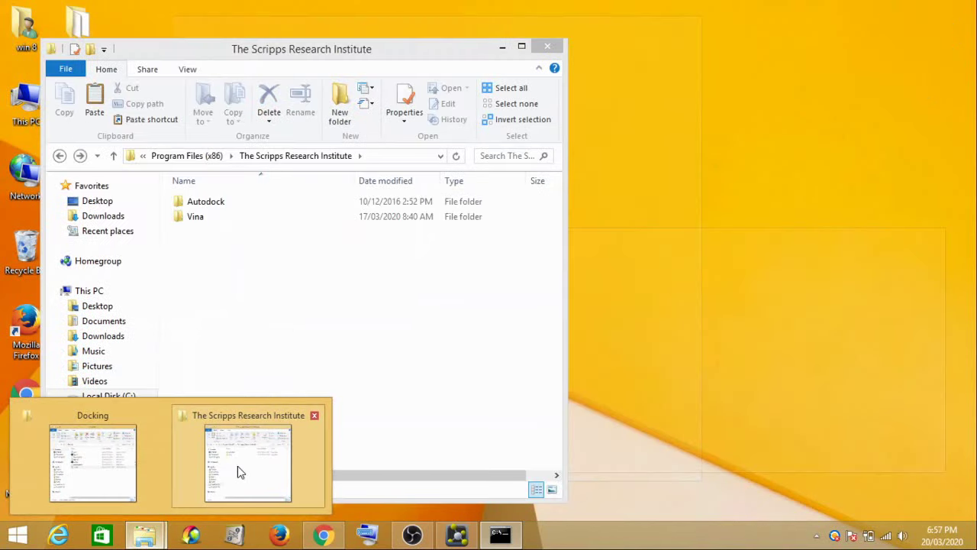
click(237, 472)
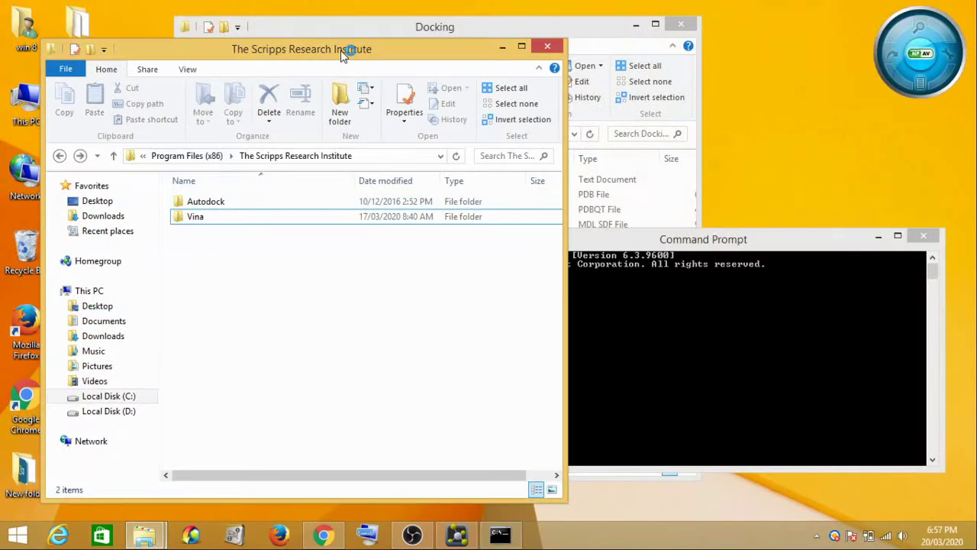
click(355, 156)
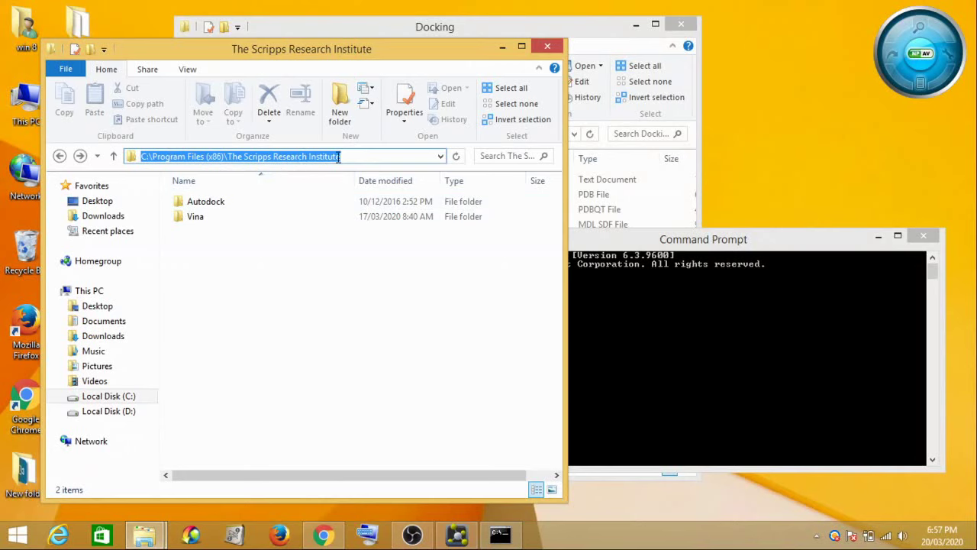
drag(298, 308, 234, 204)
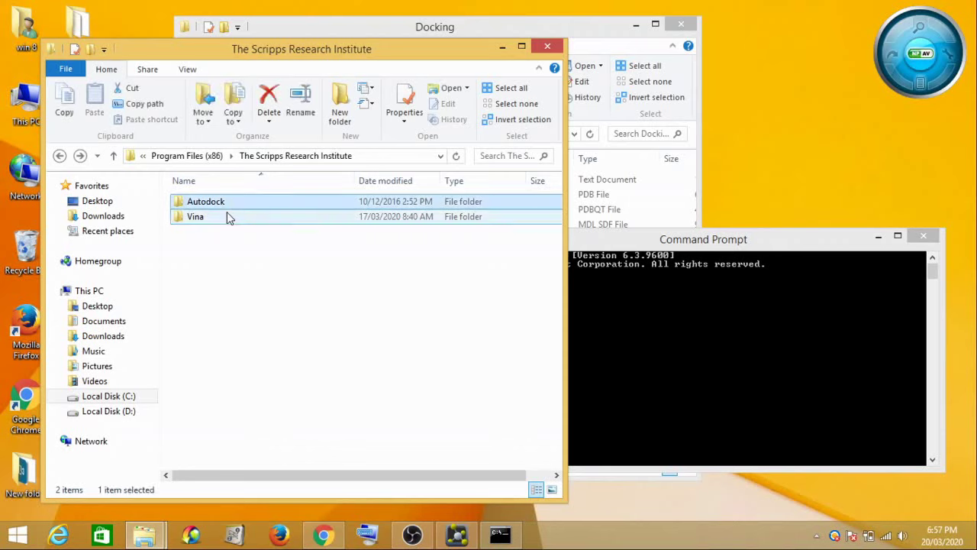
click(227, 218)
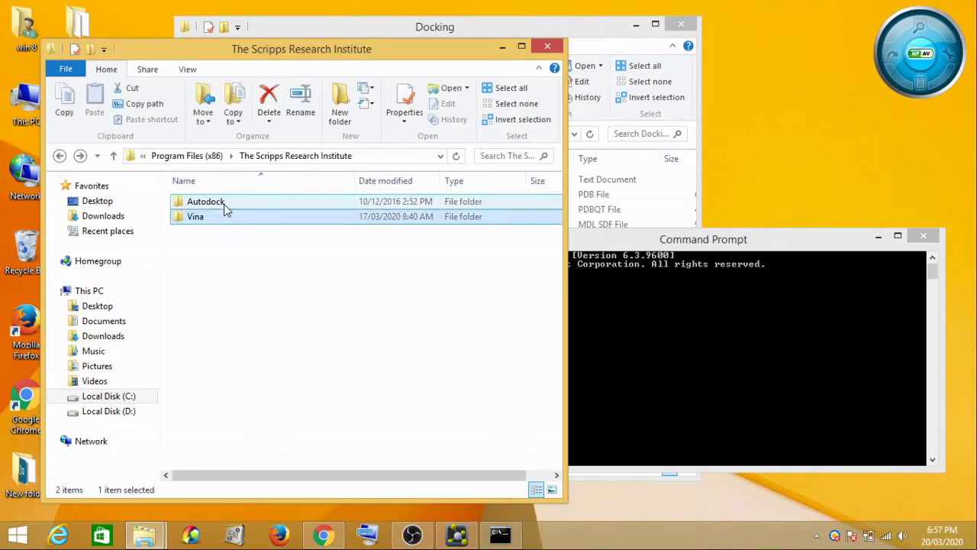
click(224, 204)
click(215, 215)
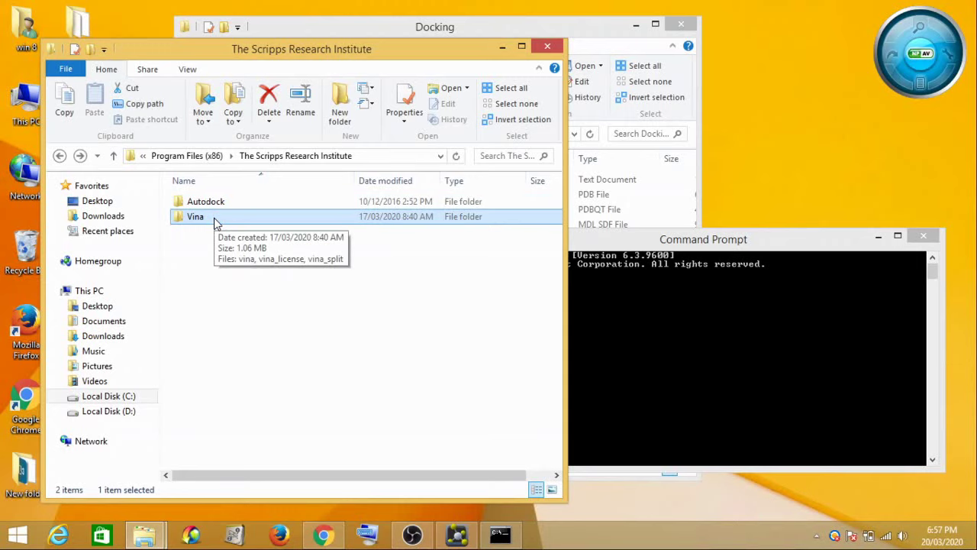
double_click(214, 218)
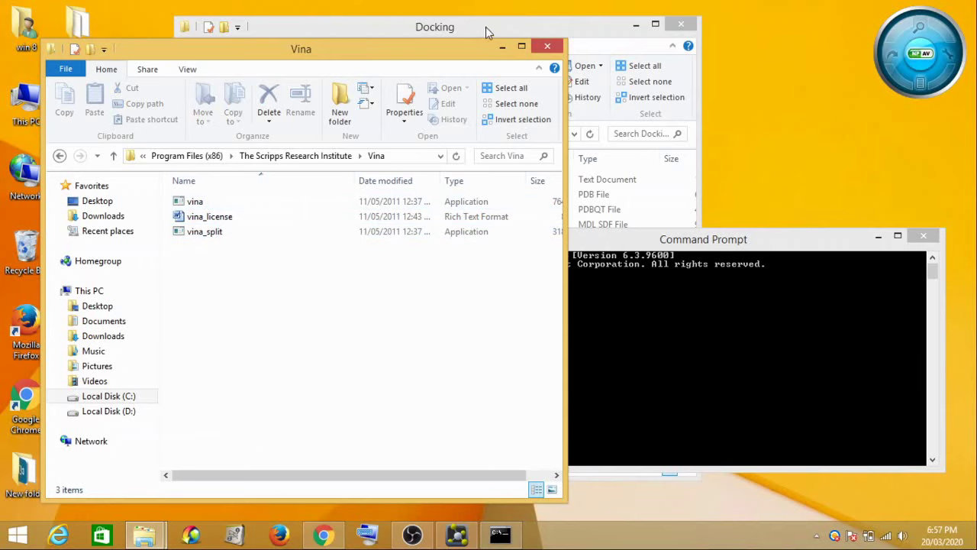
- Copy the Docking folder's path and use cd in Command Prompt to change to C:\Users\win 8\Desktop\Docking
click(592, 32)
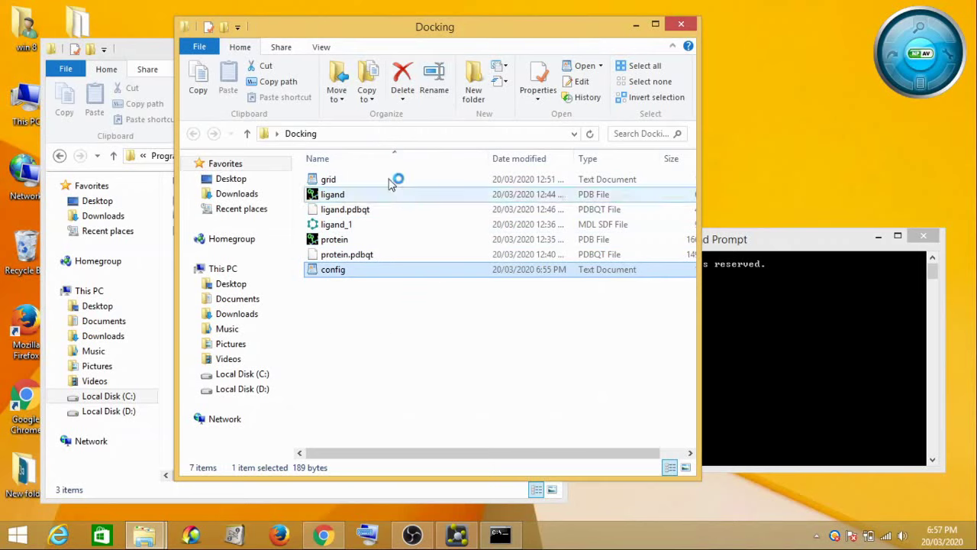
click(408, 133)
key(ctrl+c)
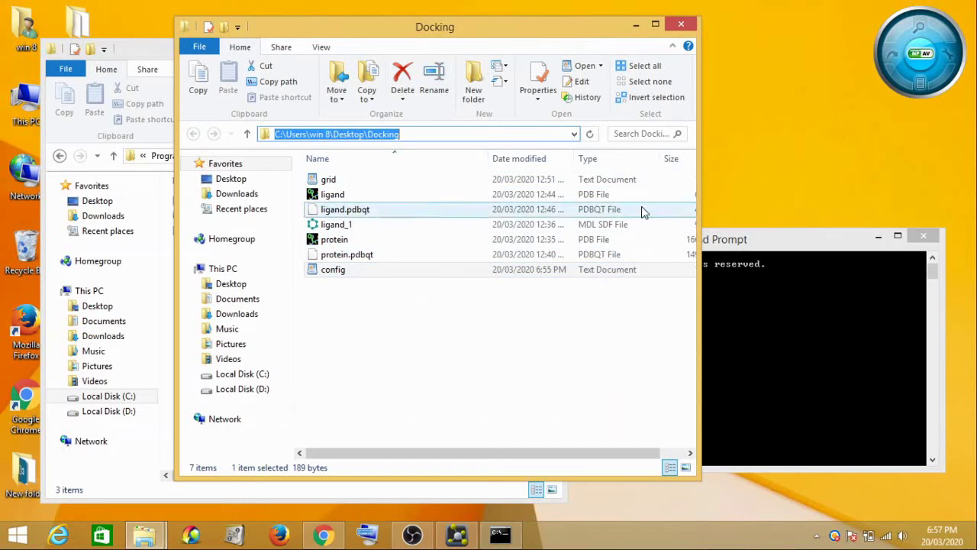
click(773, 242)
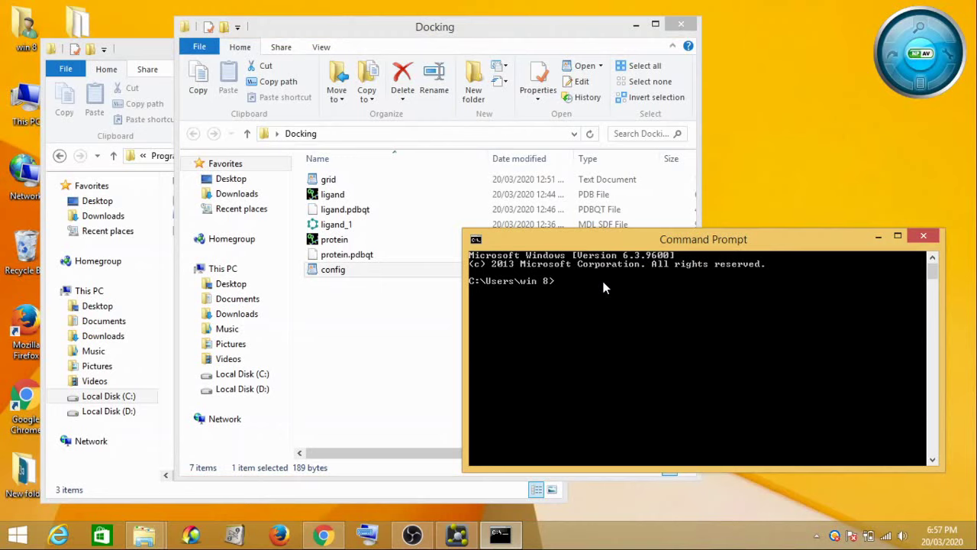
text(cd)
right_click(602, 282)
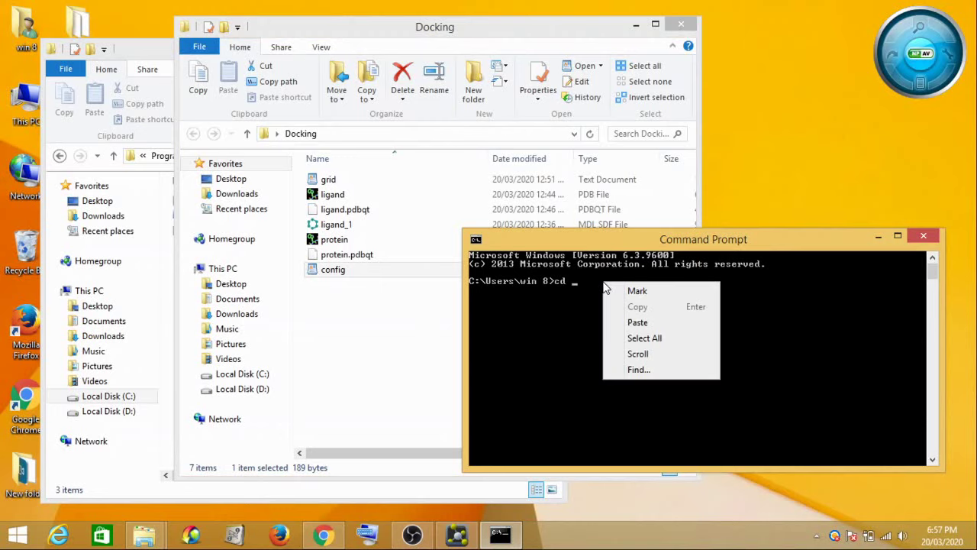
click(638, 323)
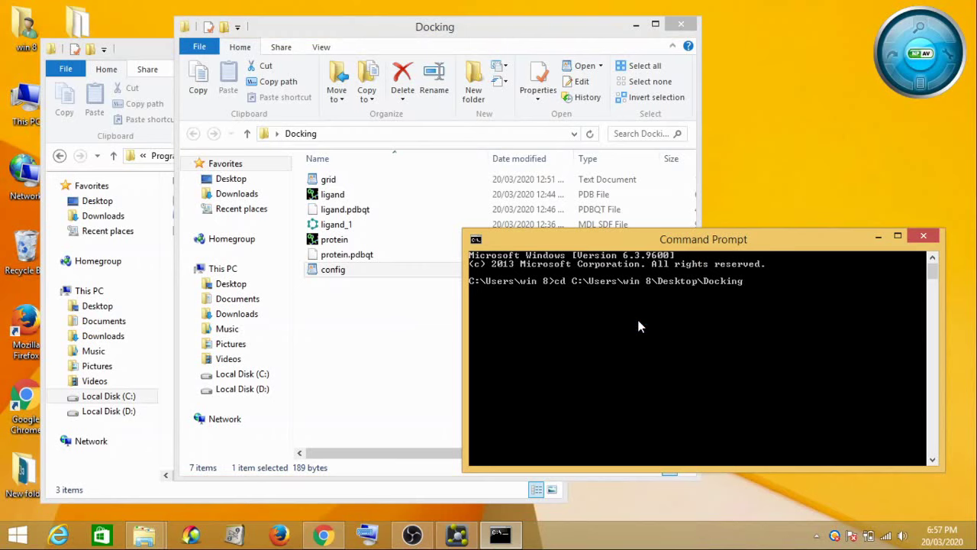
key(Return)
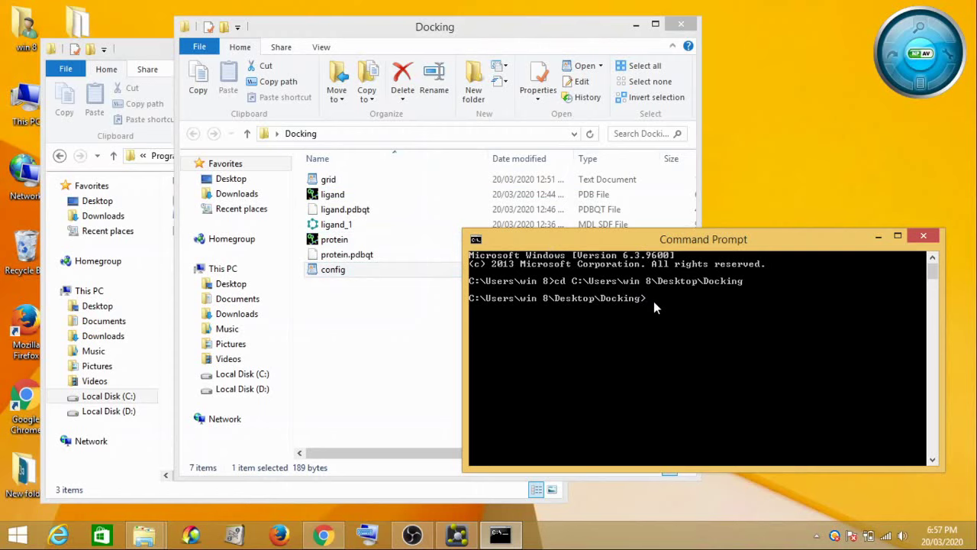
- Copy the Vina folder's path and paste it after an opening quotation mark on the Command Prompt line
click(168, 39)
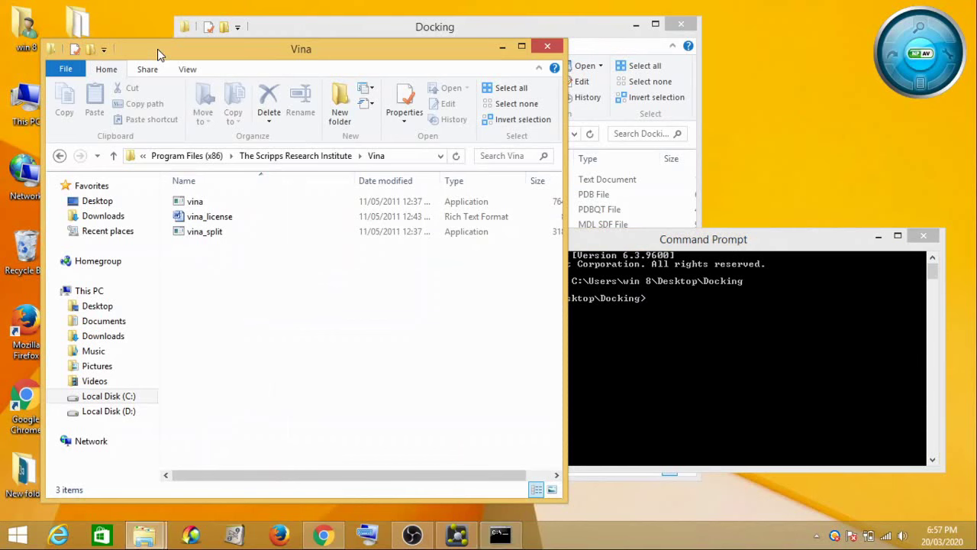
click(653, 246)
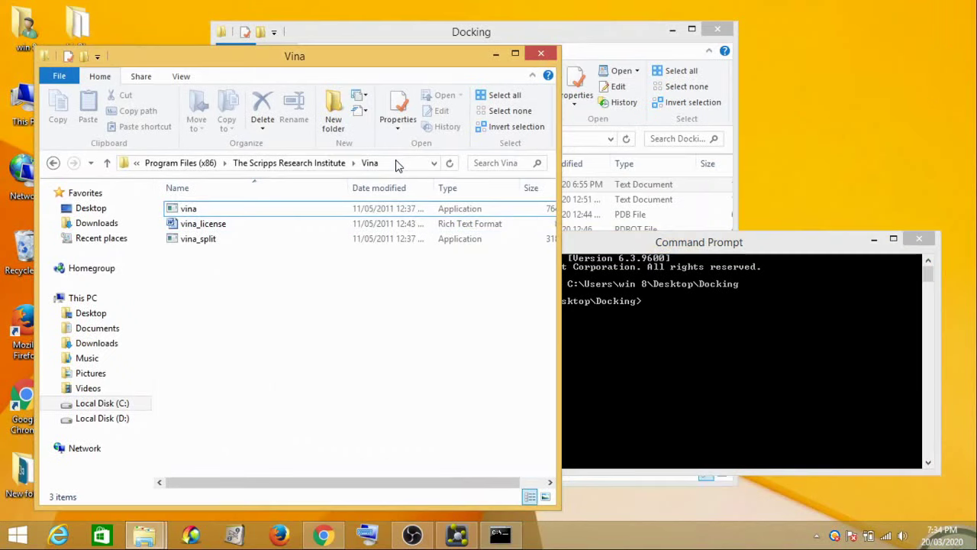
click(396, 162)
key(ctrl+c)
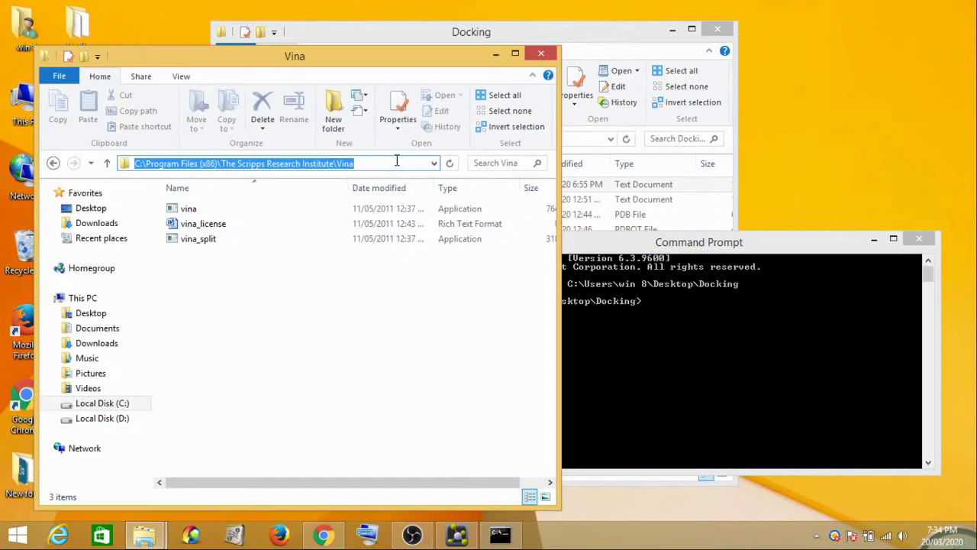
click(663, 306)
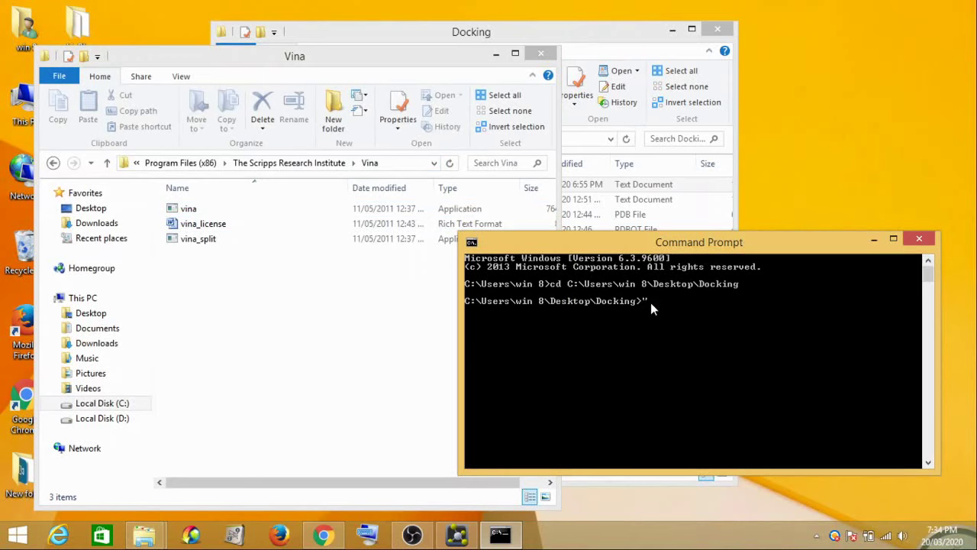
text(")
right_click(659, 301)
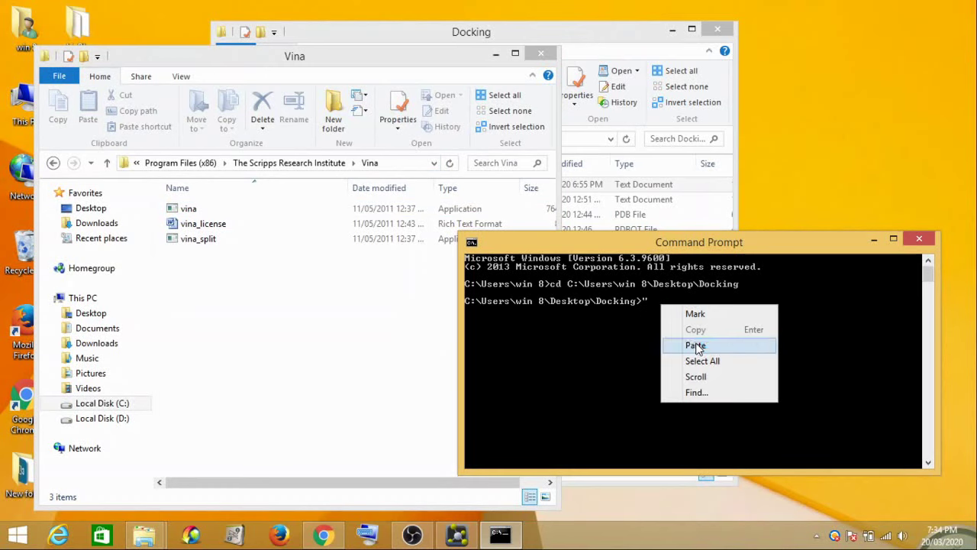
click(694, 343)
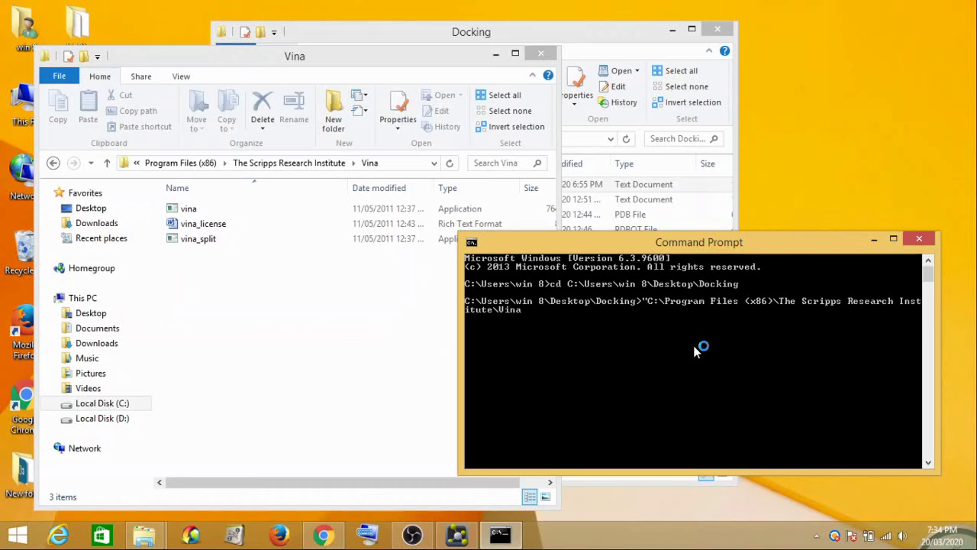
- Extend the command with \vina.exe", --receptor protein.pdbqt, --ligand ligand.pdbqt and --config config.txt
text(\vina.exe")
text(--receptor)
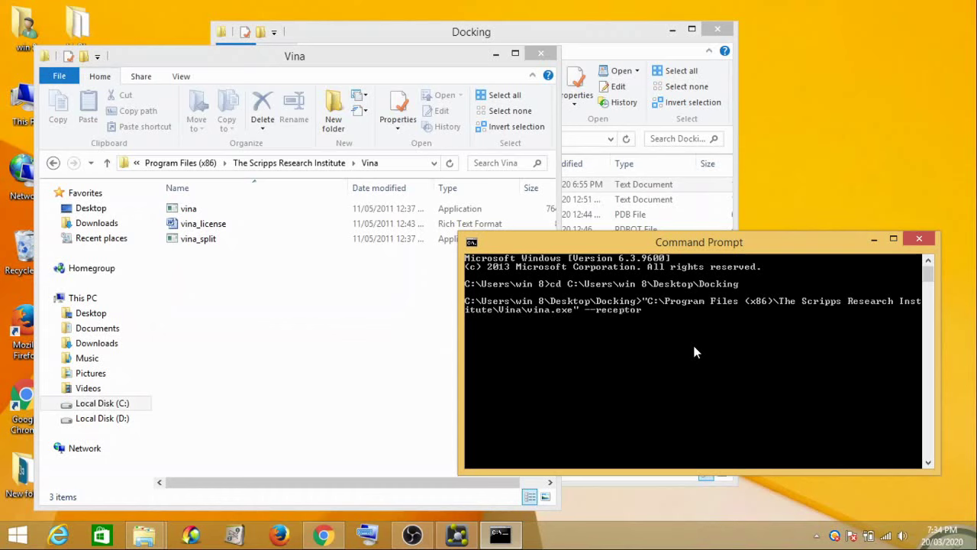
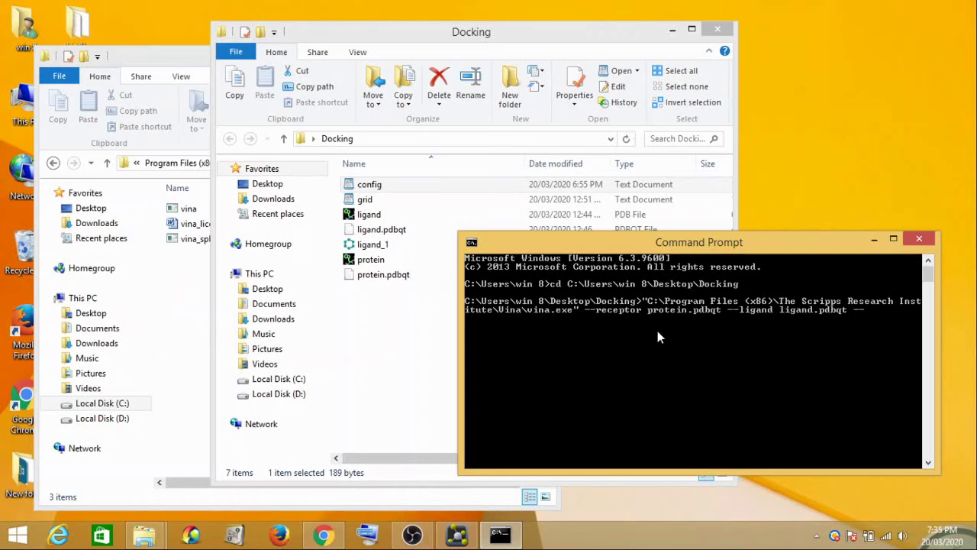
text(con)
text(fig.txt)
text(--)
key(BackSpace)
key(BackSpace)
- Add --log log.txt and --out output.pdbqt to the Vina command and run the docking
text(--log lo)
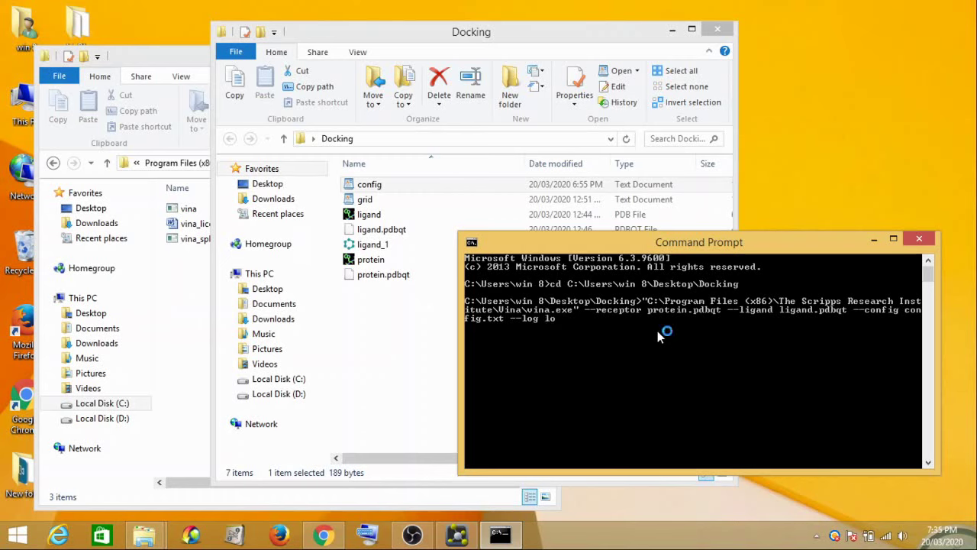
text(g.txt --out out)
text(pu)
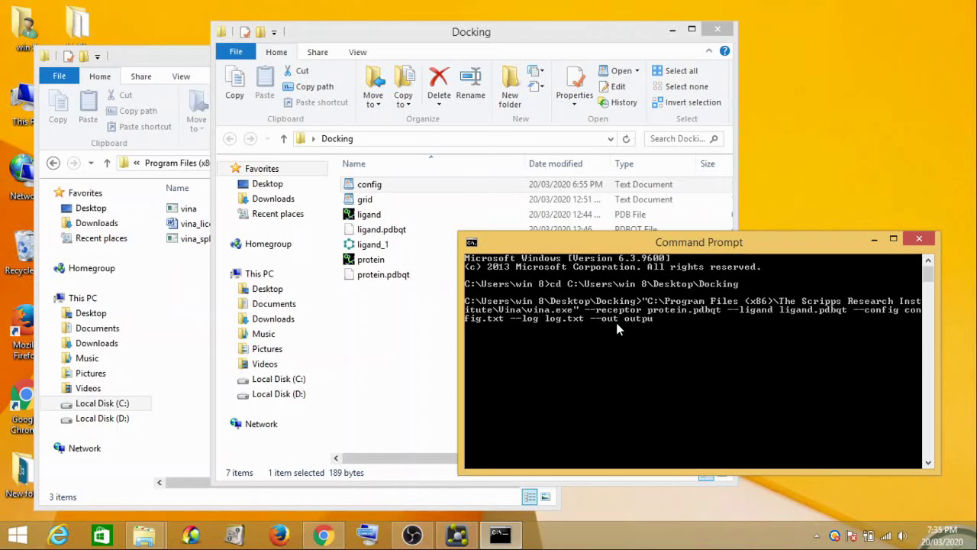
text(t.pdbqt)
key(Return)
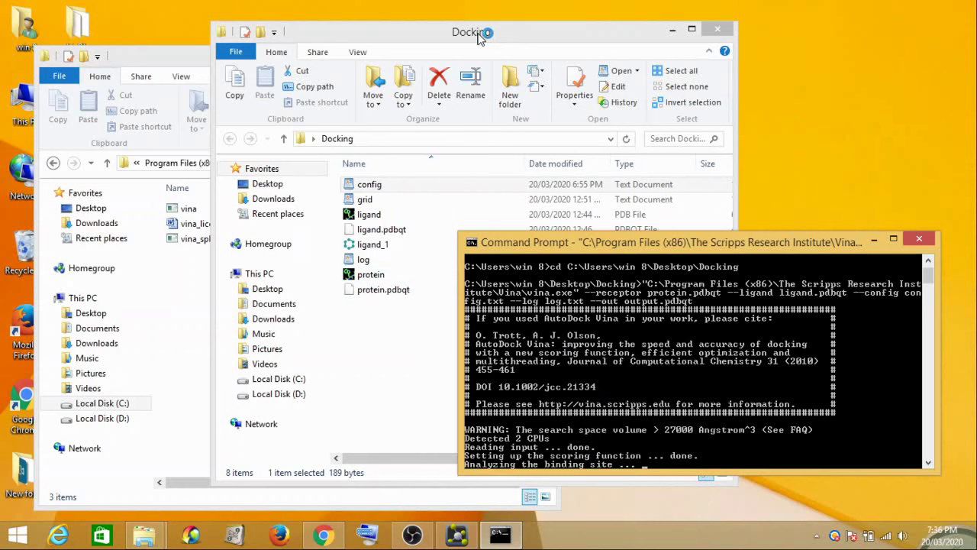
- Move the Docking folder window beside Command Prompt and monitor the docking run and its output files
drag(479, 27, 286, 22)
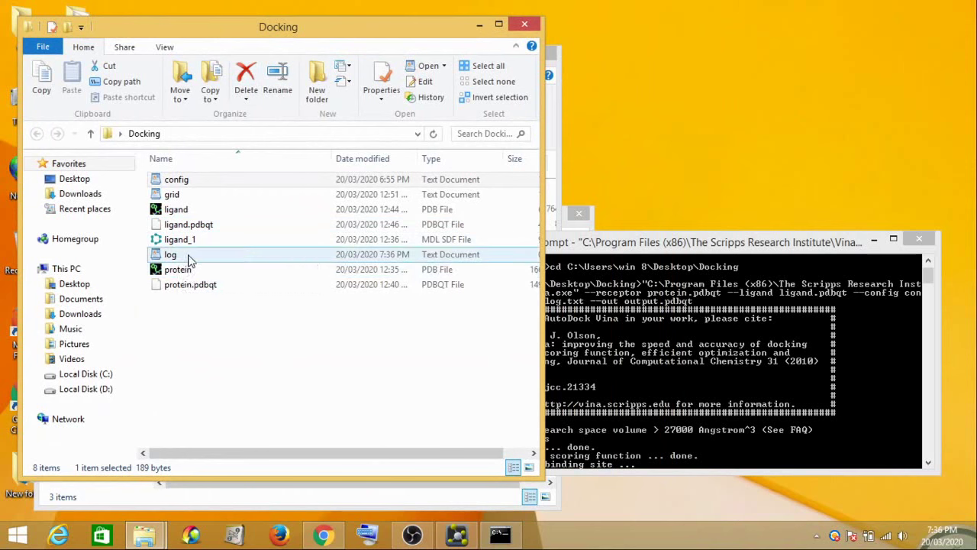
click(666, 245)
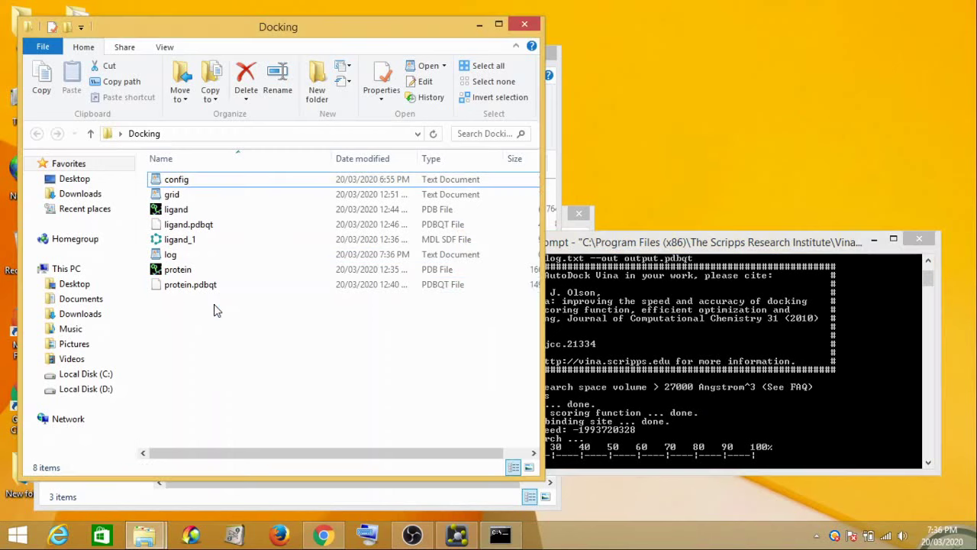
click(214, 310)
click(651, 248)
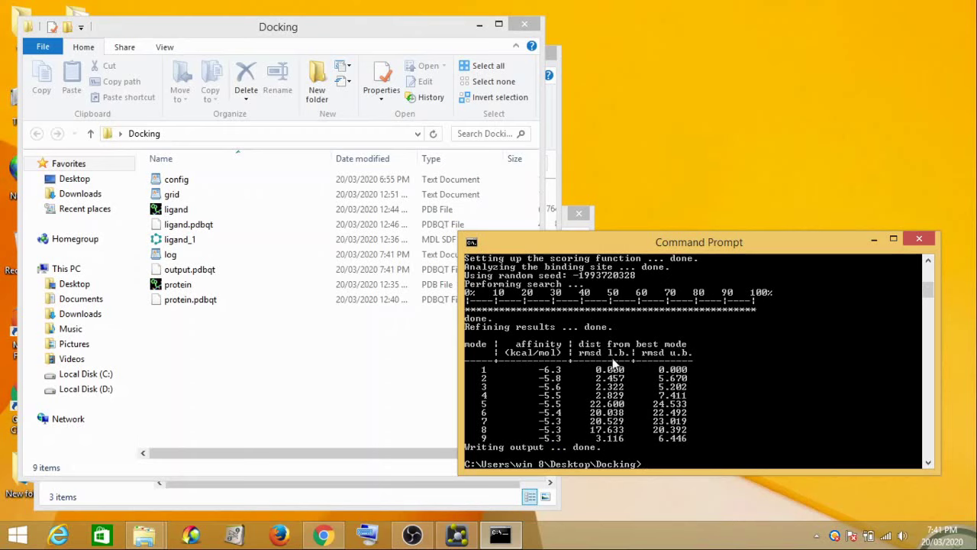
- Open the log file from the Docking folder, examine the binding affinity and RMSD table enlarged, and minimize the document
click(176, 255)
key(Return)
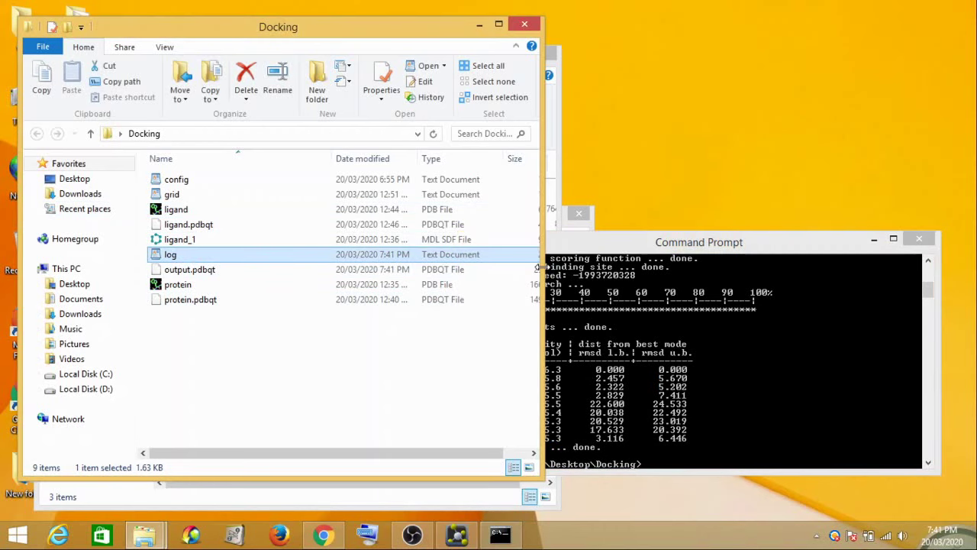
scroll(624, 257, down, 6)
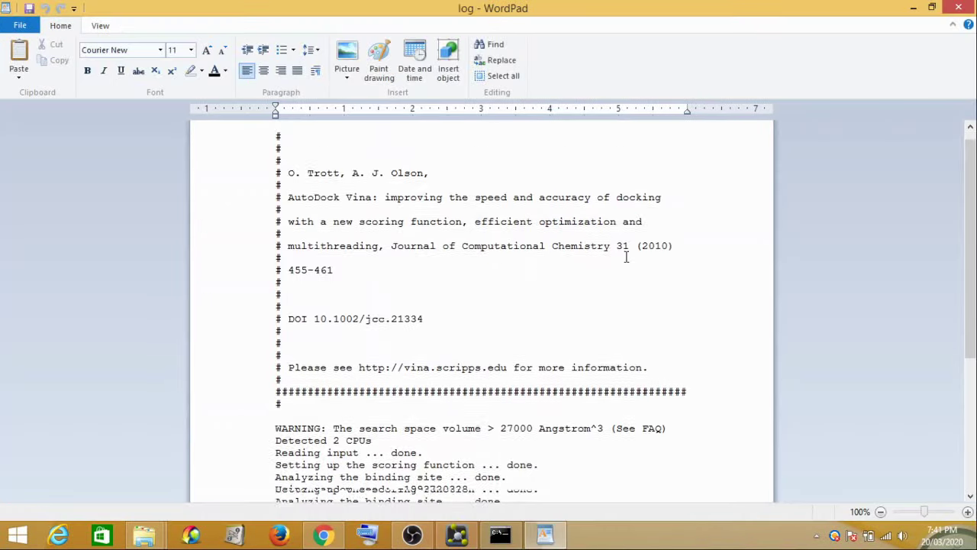
scroll(611, 250, up, 6)
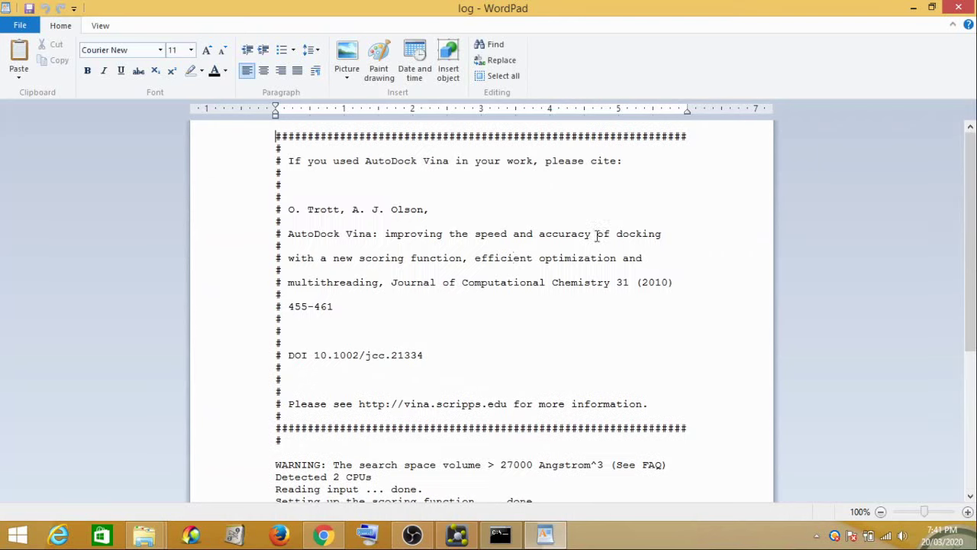
scroll(523, 276, down, 6)
ctrl+scroll(568, 319, up, 3)
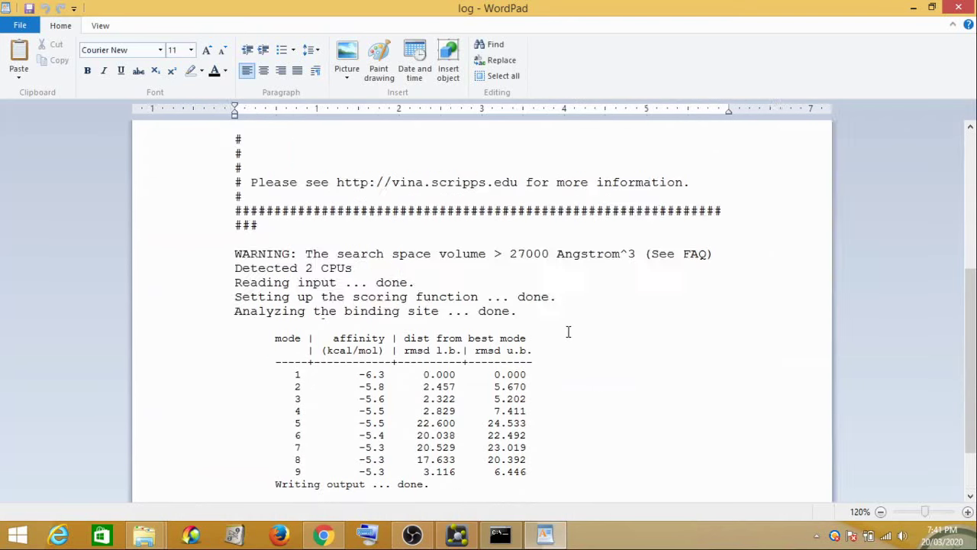
scroll(568, 319, down, 1)
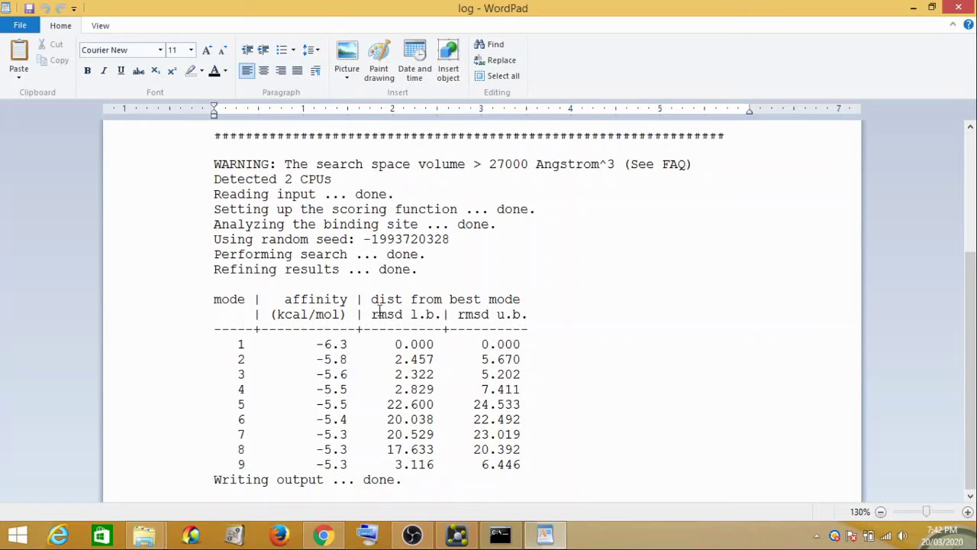
click(913, 8)
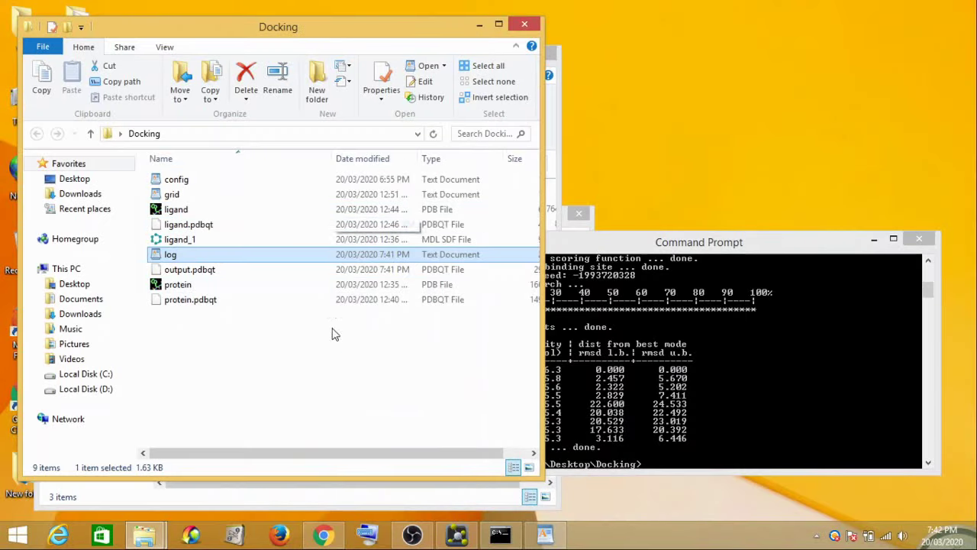
- Switch to PyMOL, place its window beside the Docking folder, and load protein.pdbqt into the viewer
click(278, 326)
click(212, 277)
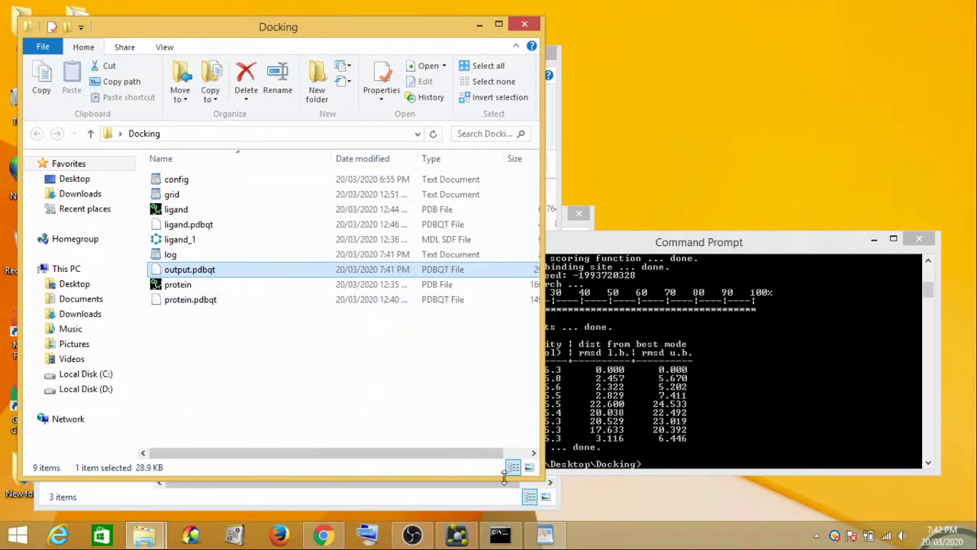
click(461, 534)
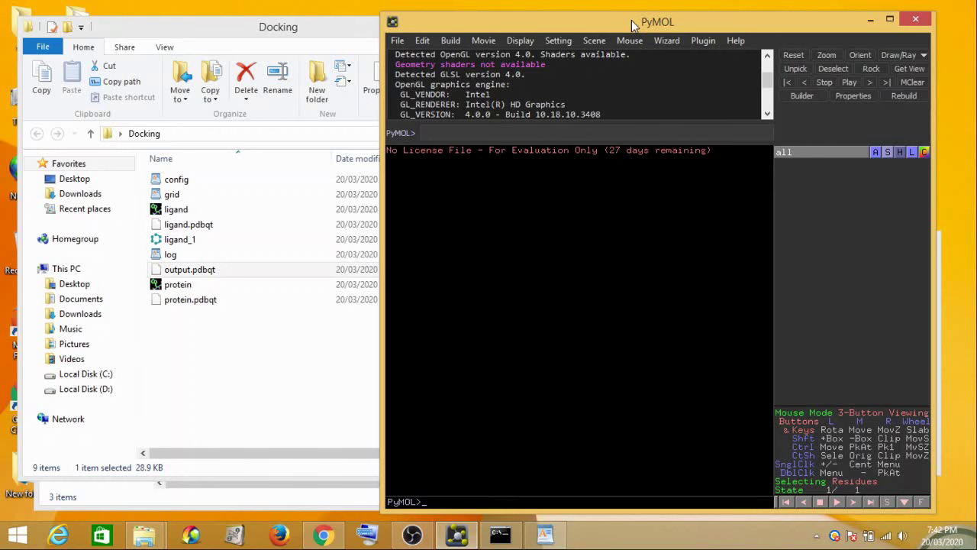
drag(633, 24, 661, 26)
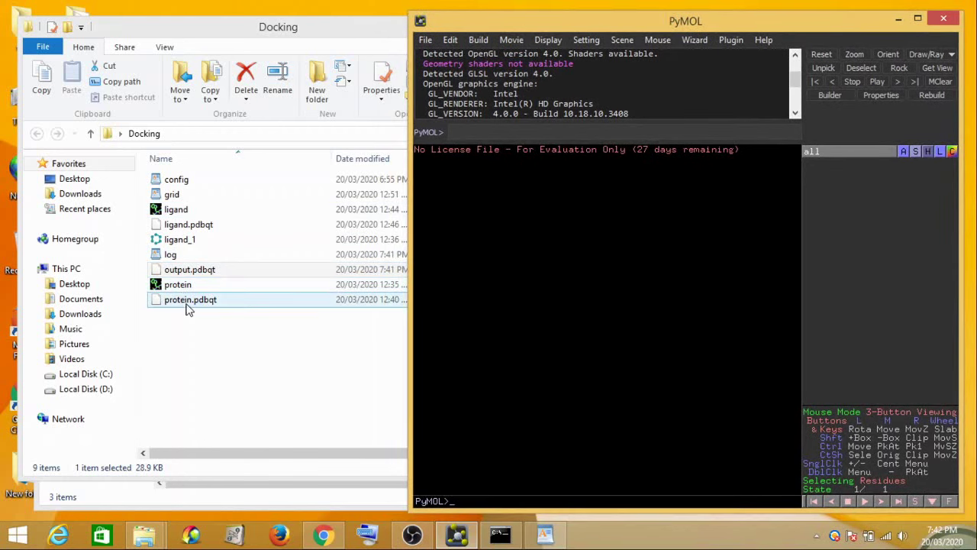
click(183, 301)
drag(181, 303, 653, 320)
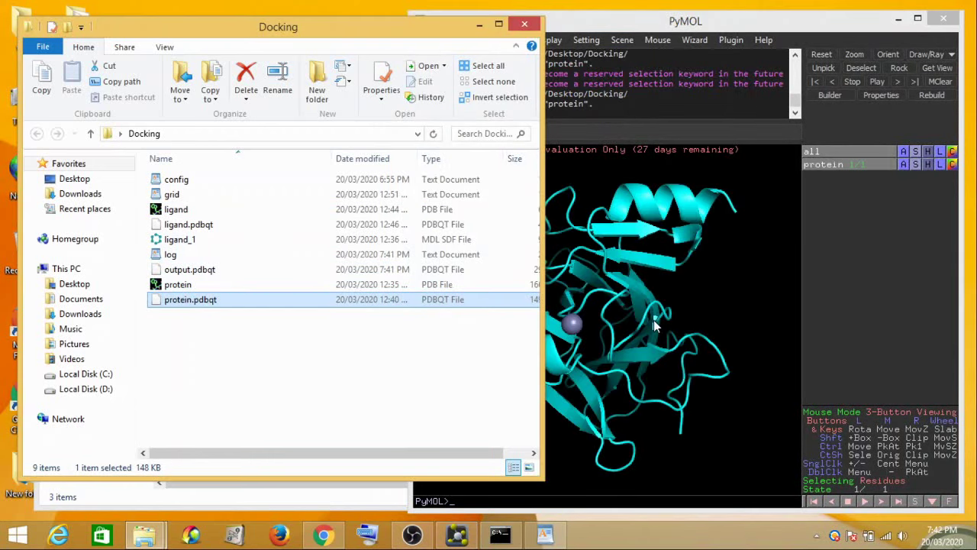
click(752, 22)
drag(682, 290, 673, 314)
drag(620, 356, 670, 333)
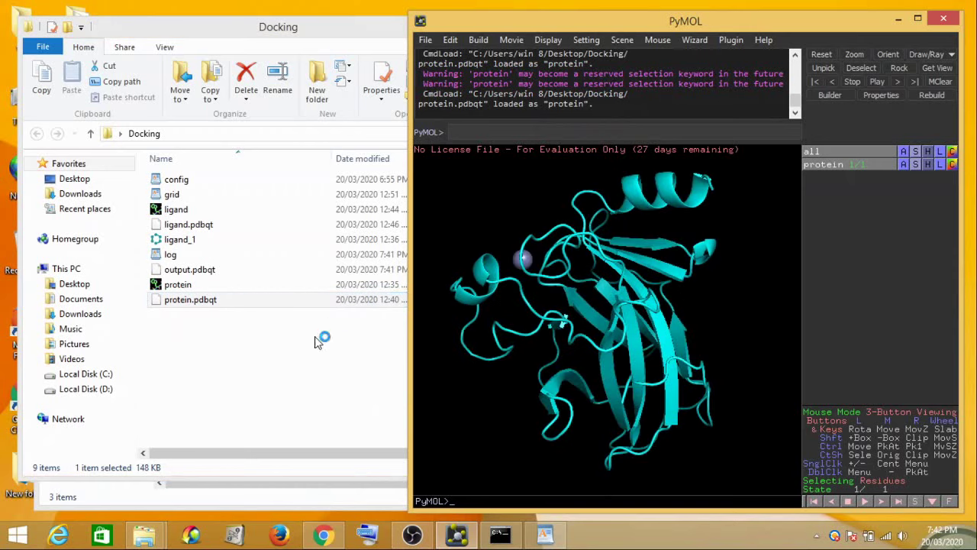
- Load the docking result output.pdbqt from the Docking folder into PyMOL alongside the protein and widen the PyMOL window
click(264, 321)
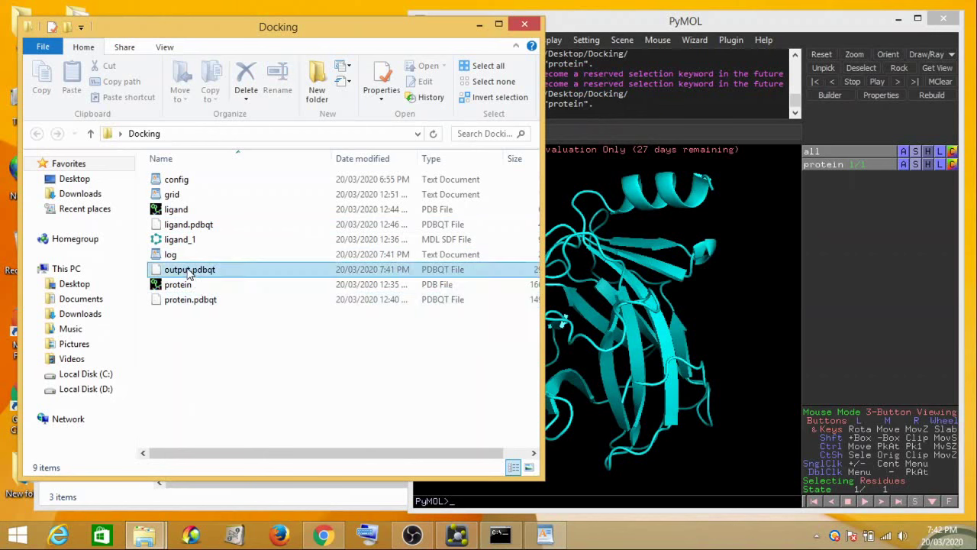
drag(192, 267, 736, 291)
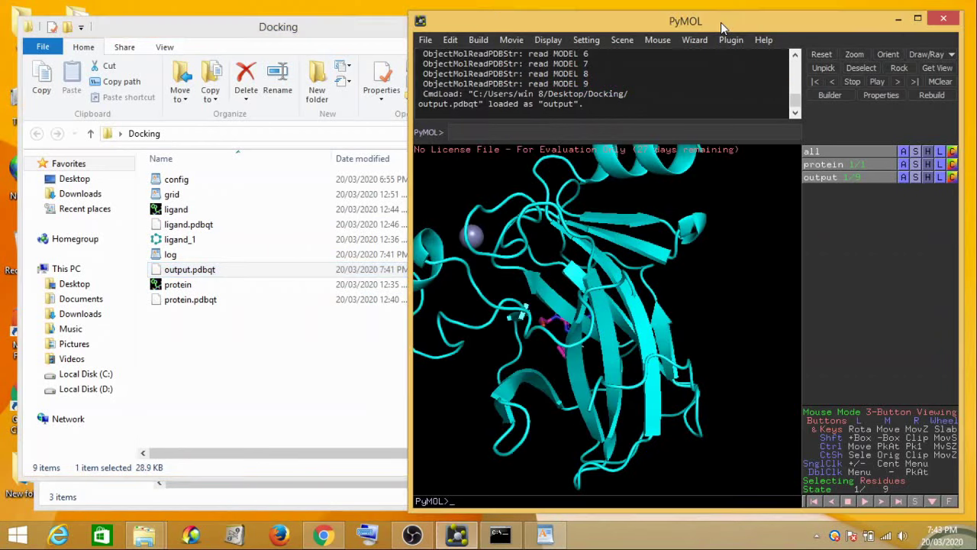
click(721, 26)
drag(409, 313, 277, 306)
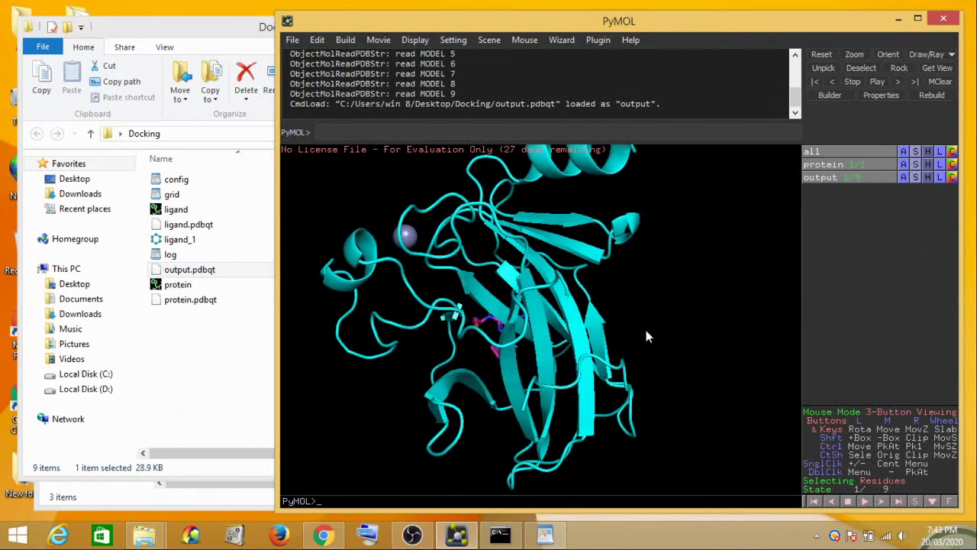
drag(716, 380, 701, 309)
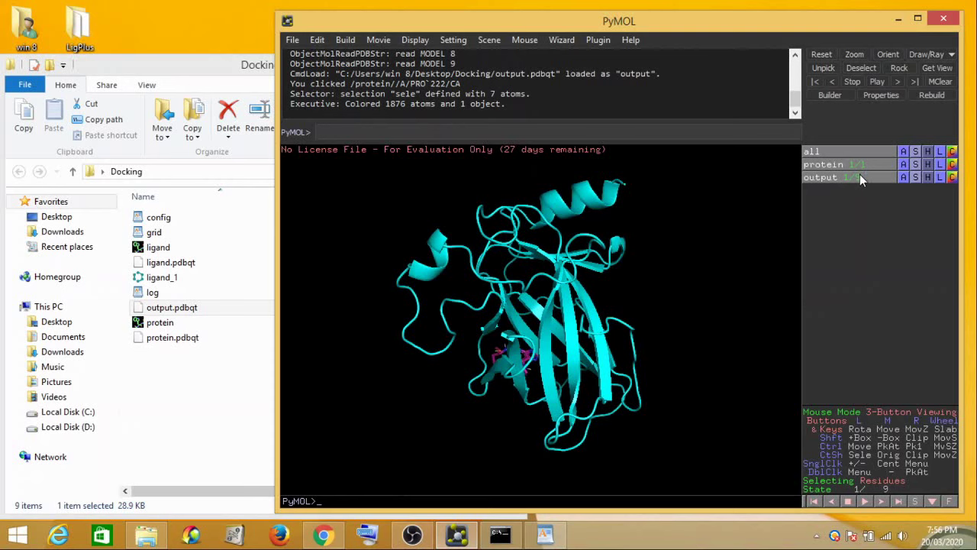
- Bring up the Vina results table in Command Prompt beside PyMOL and inspect the docked ligand in the protein from several angles
click(502, 538)
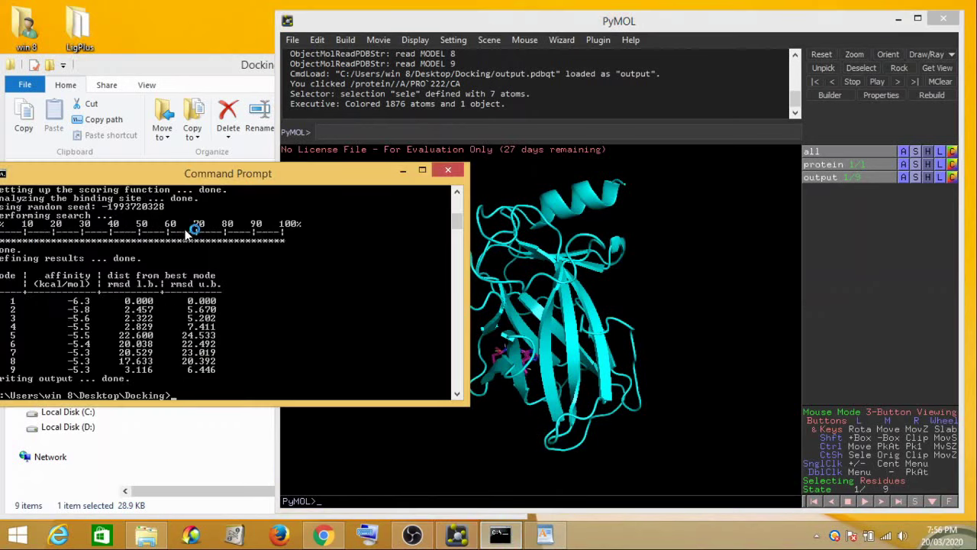
mouse_move(240, 172)
mouse_down()
mouse_move(265, 184)
mouse_move(245, 184)
mouse_up()
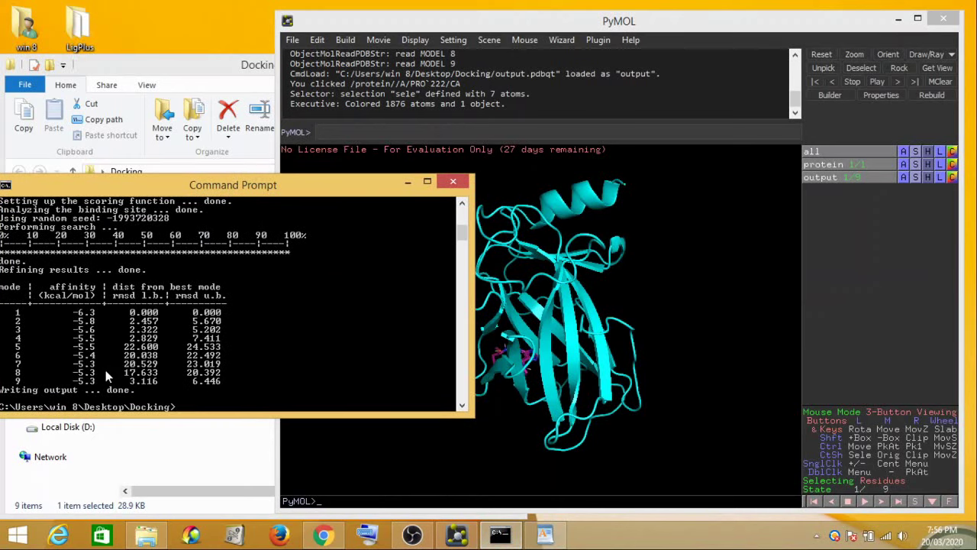
click(661, 314)
drag(474, 397, 306, 316)
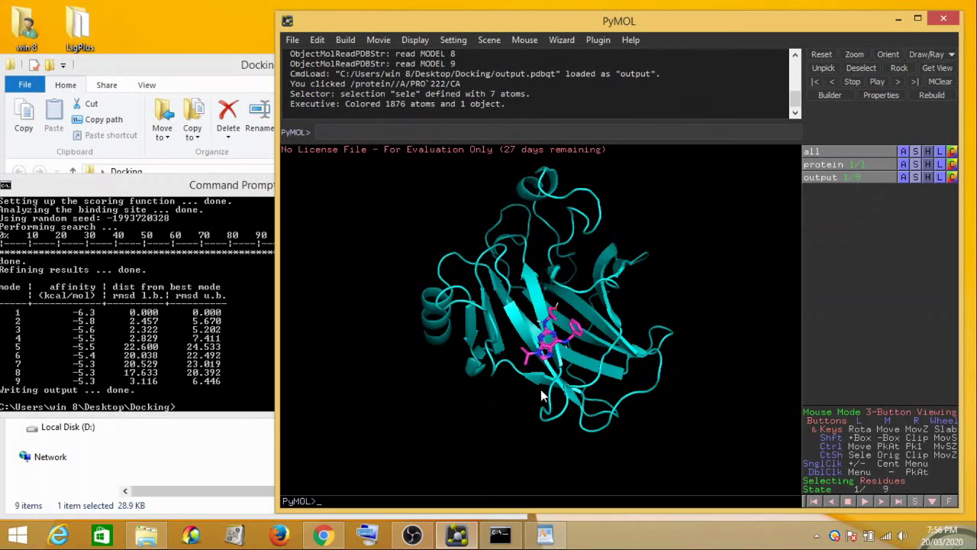
drag(541, 389, 495, 350)
mouse_move(616, 339)
mouse_down()
mouse_move(563, 353)
mouse_move(611, 338)
mouse_up()
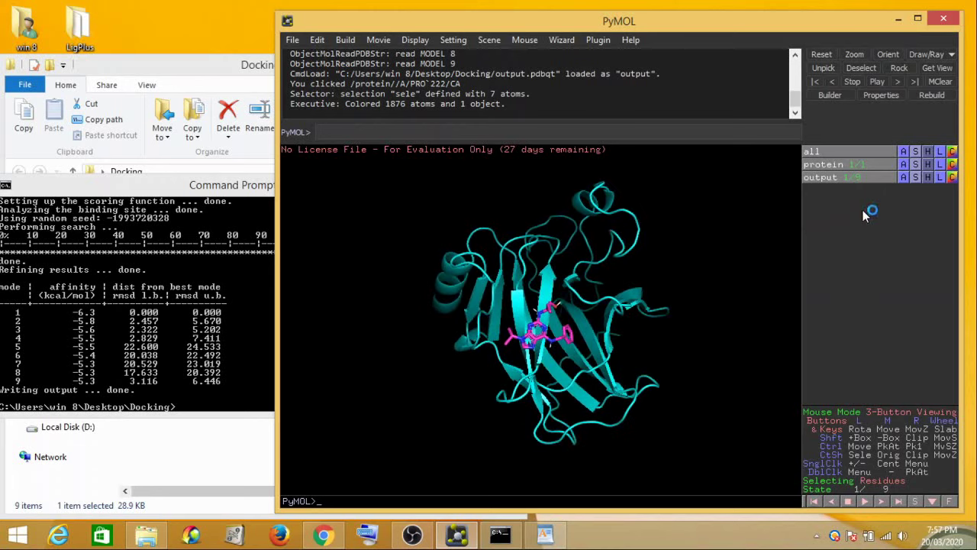
click(954, 165)
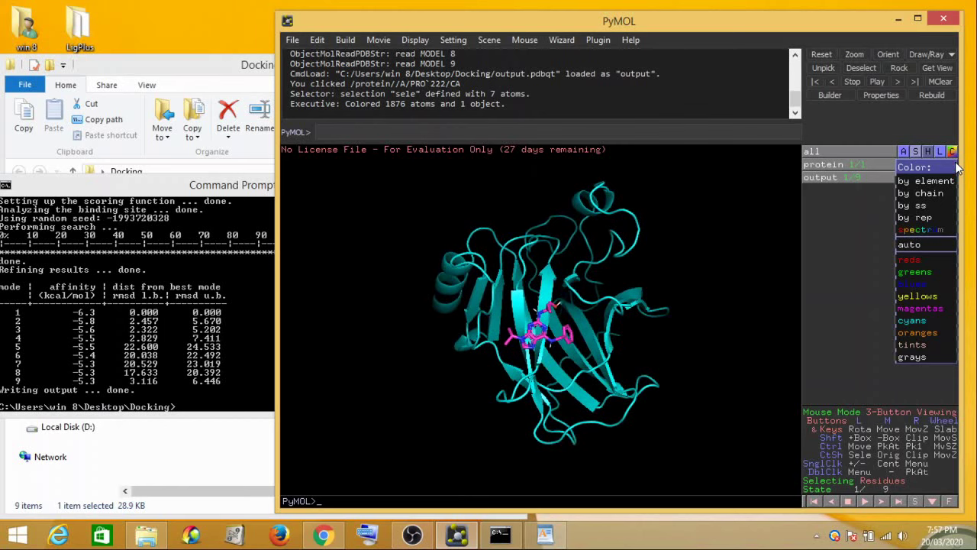
click(808, 272)
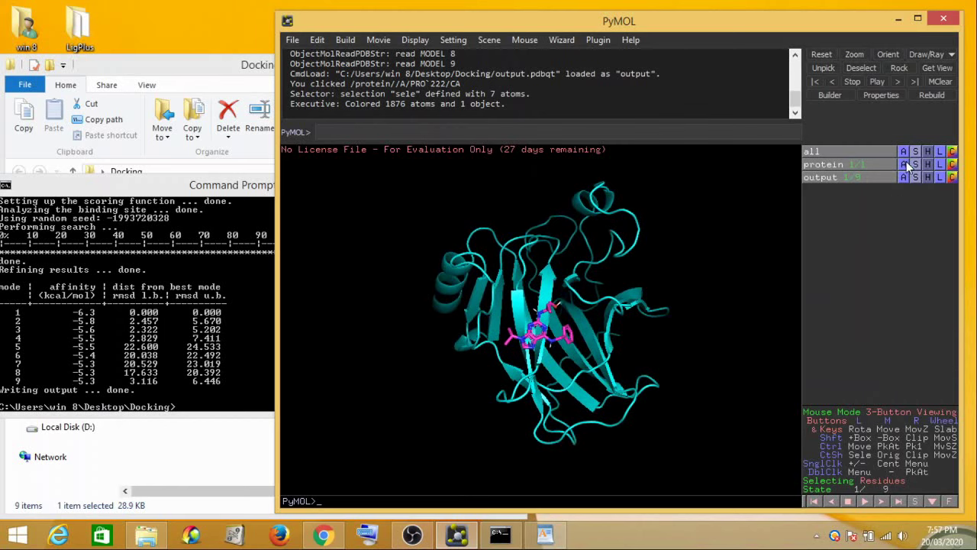
- Display the protein object as a surface only and turn it to face the docked ligand in its binding pocket
click(914, 164)
mouse_move(916, 181)
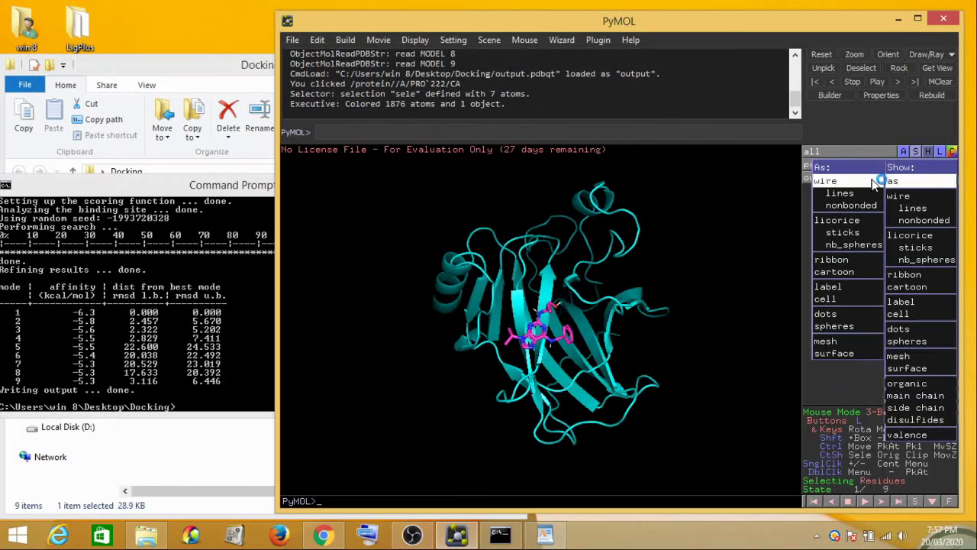
click(843, 351)
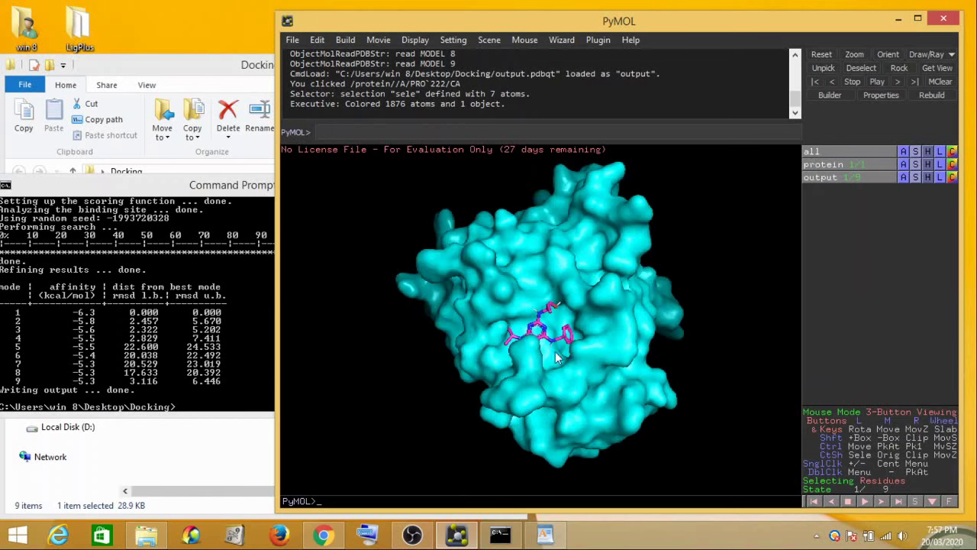
drag(555, 357, 546, 360)
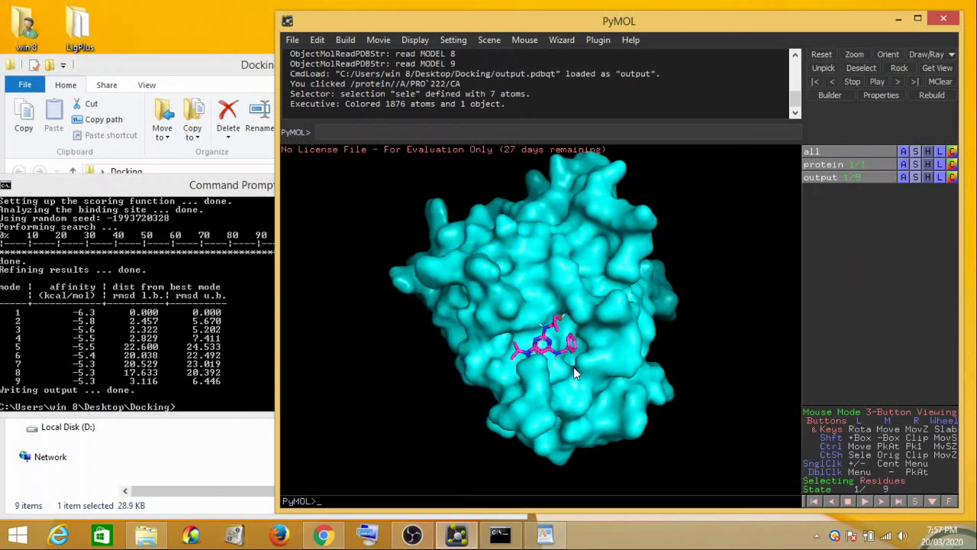
drag(573, 367, 546, 364)
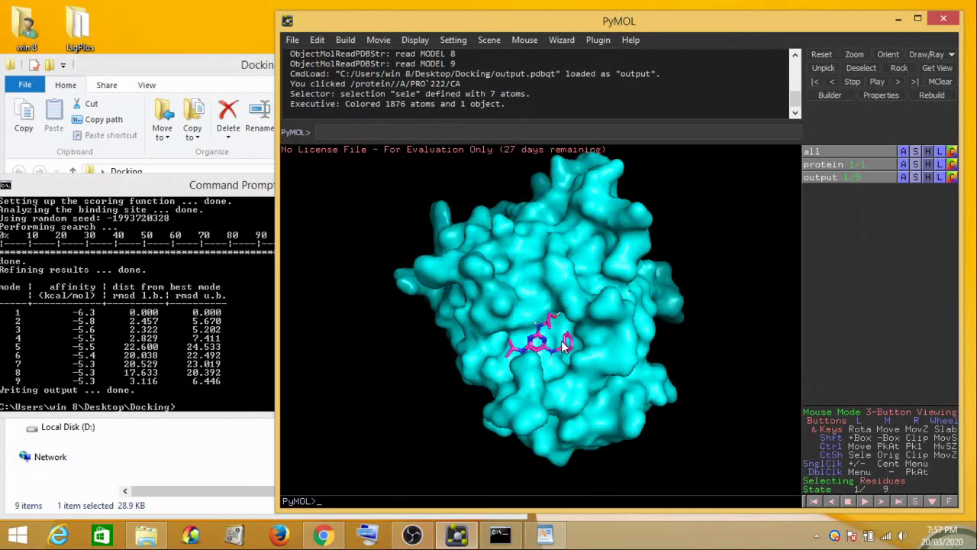
- Advance through the docked ligand states from 2 to 8, rotating the protein surface to see poses bound on its other side
key(Right)
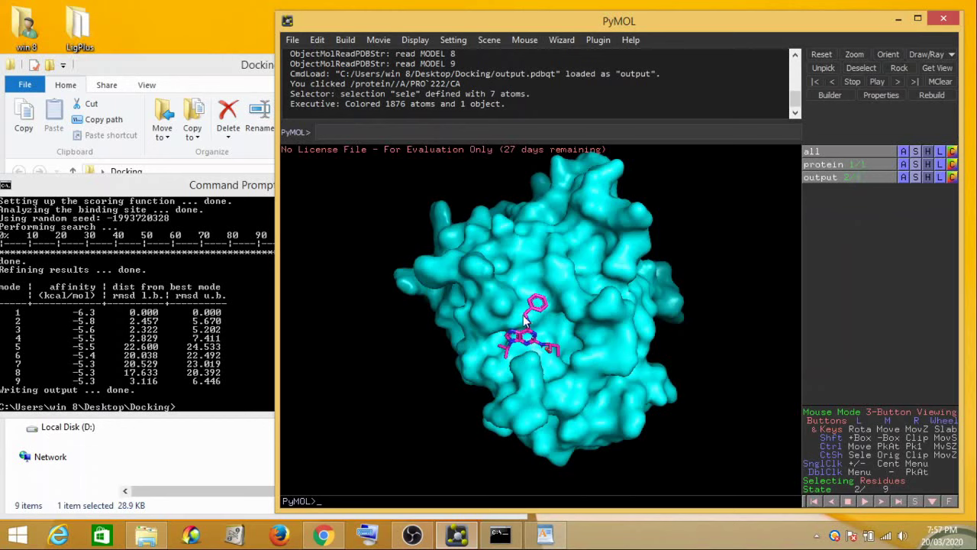
key(Right)
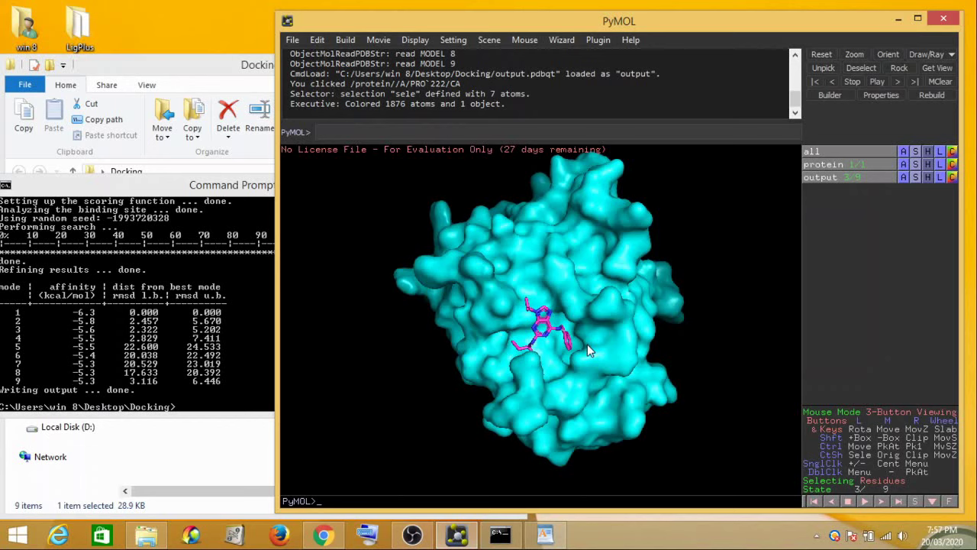
key(Right)
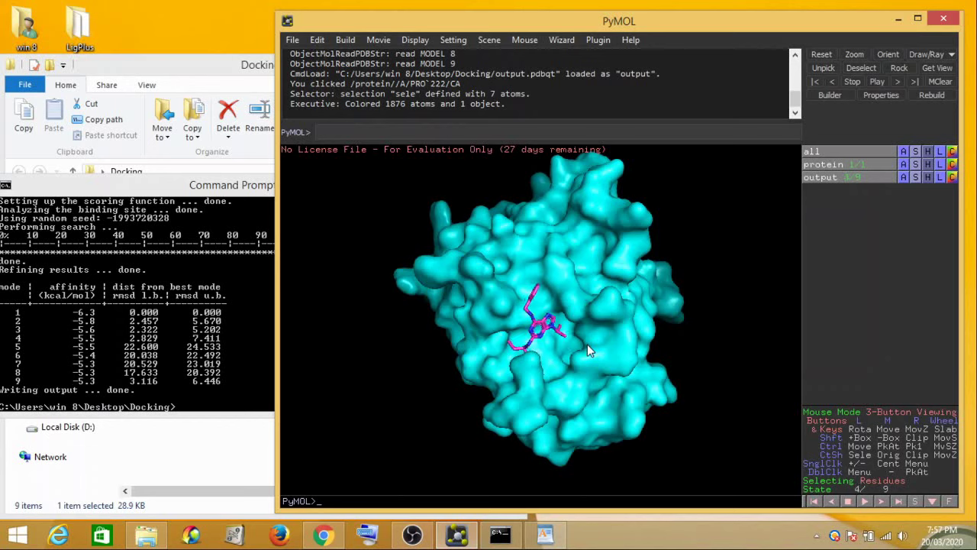
key(Right)
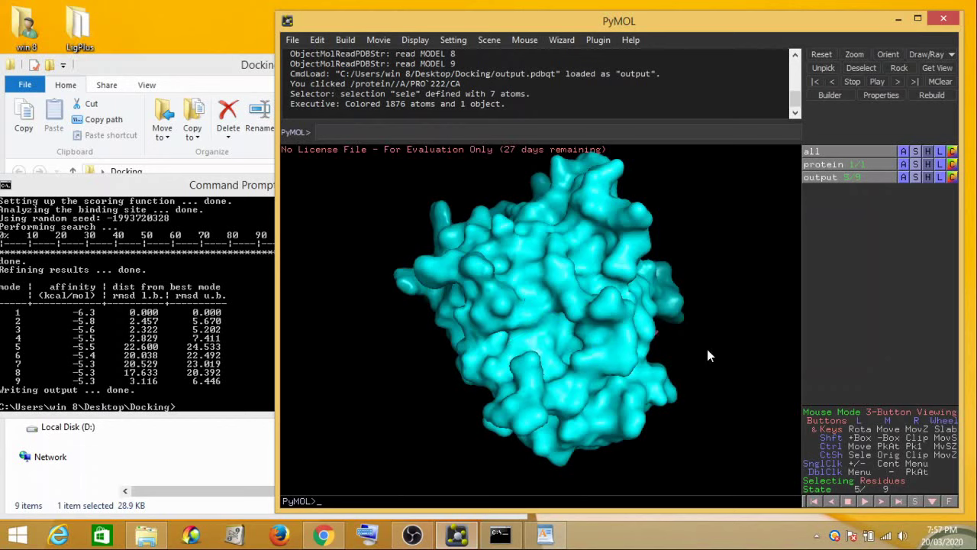
drag(707, 349, 438, 280)
key(Right)
key(Right)
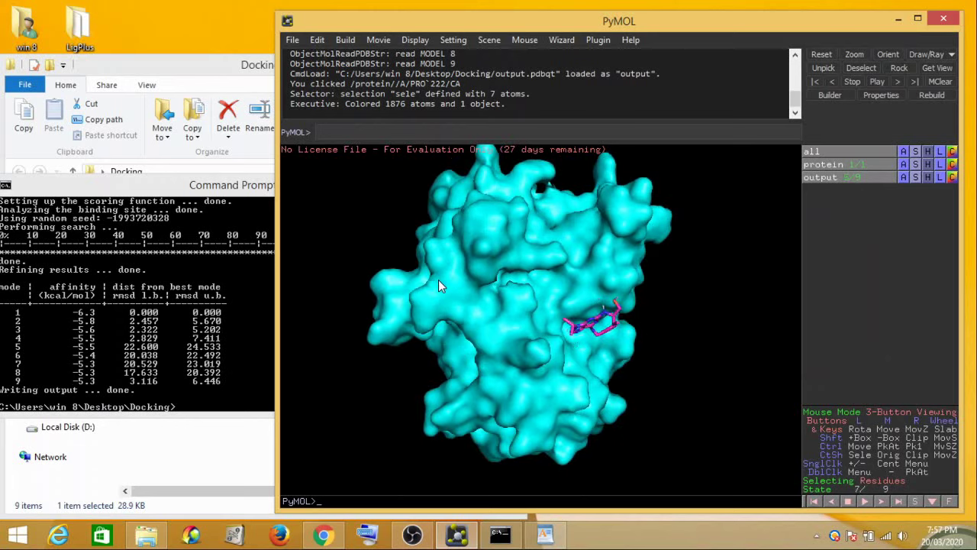
key(Right)
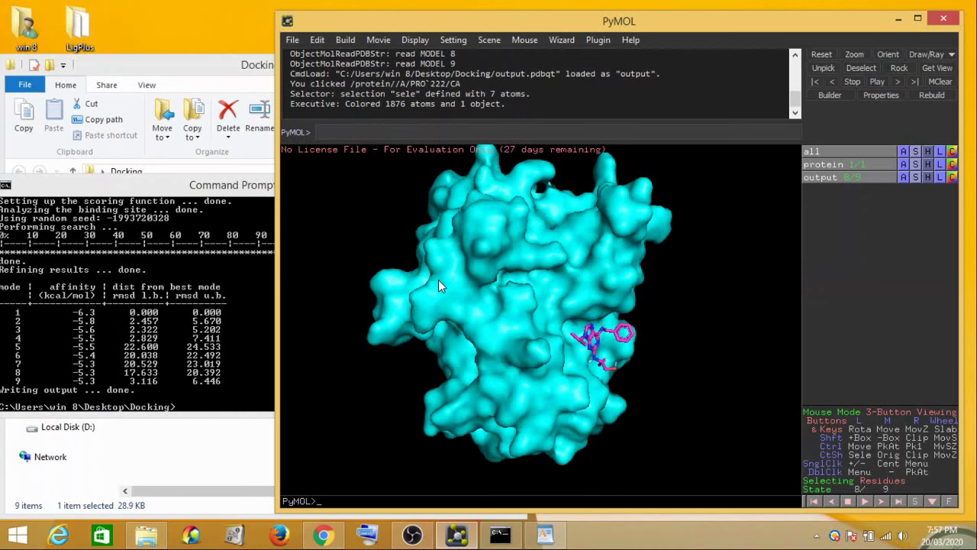
- Switch the molecular viewer to full screen and inspect ligand state 8 against the protein surface from different angles
click(952, 504)
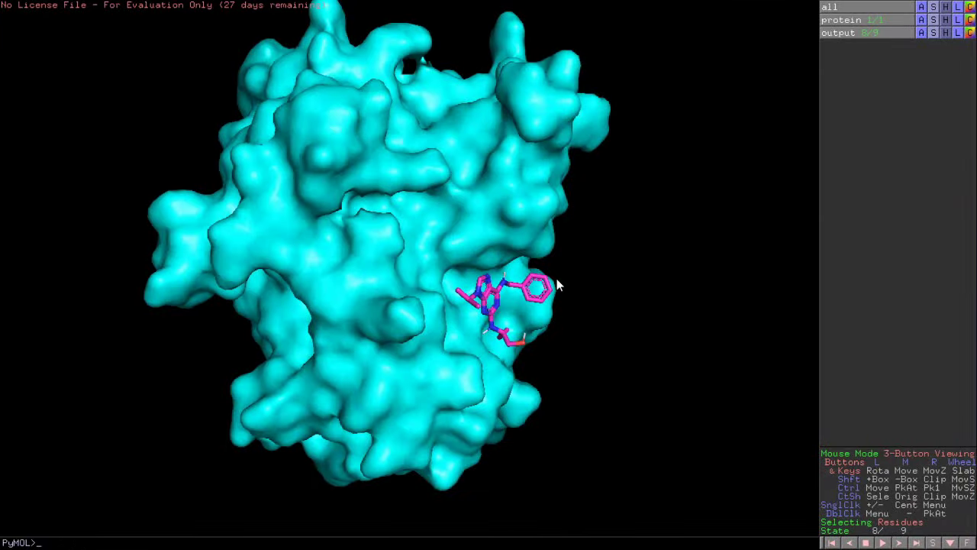
drag(557, 283, 481, 304)
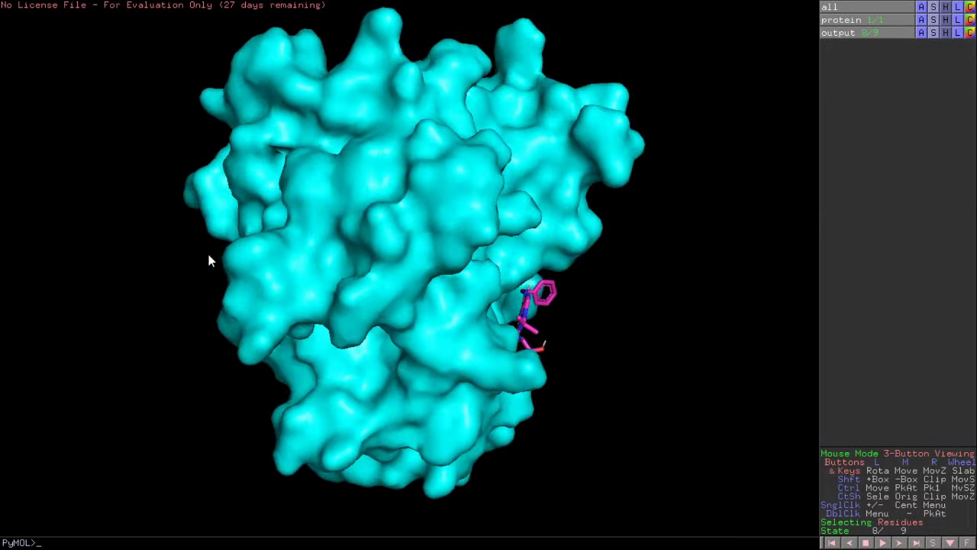
drag(561, 340, 445, 327)
- Step back through the ligand states to state 4 and rotate the protein to examine that pose in its pocket
key(Left)
key(Left)
key(Left)
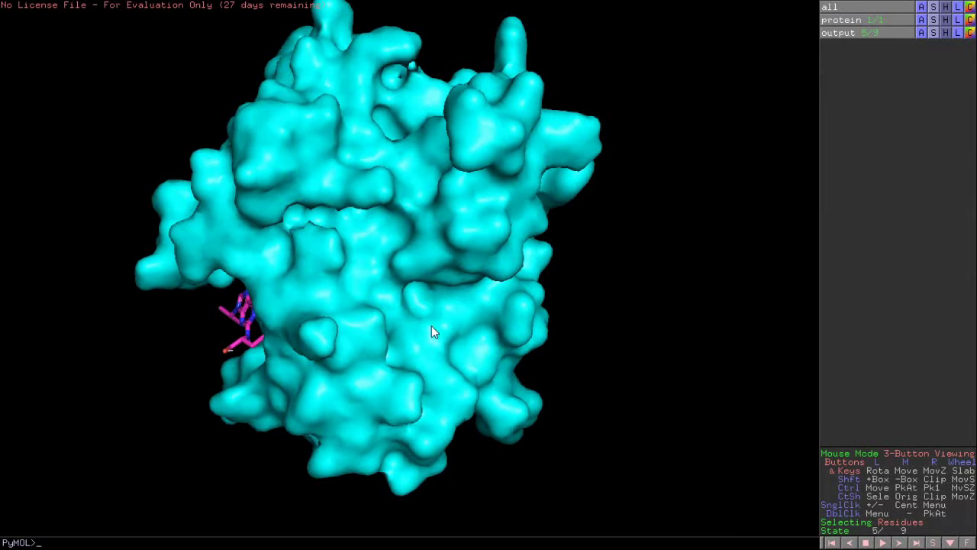
drag(432, 331, 469, 290)
key(Left)
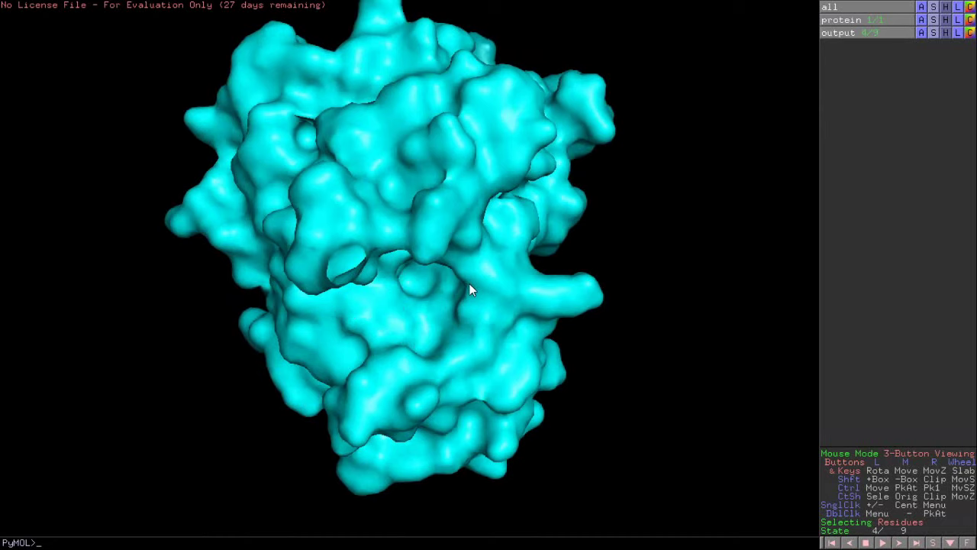
drag(297, 255, 582, 257)
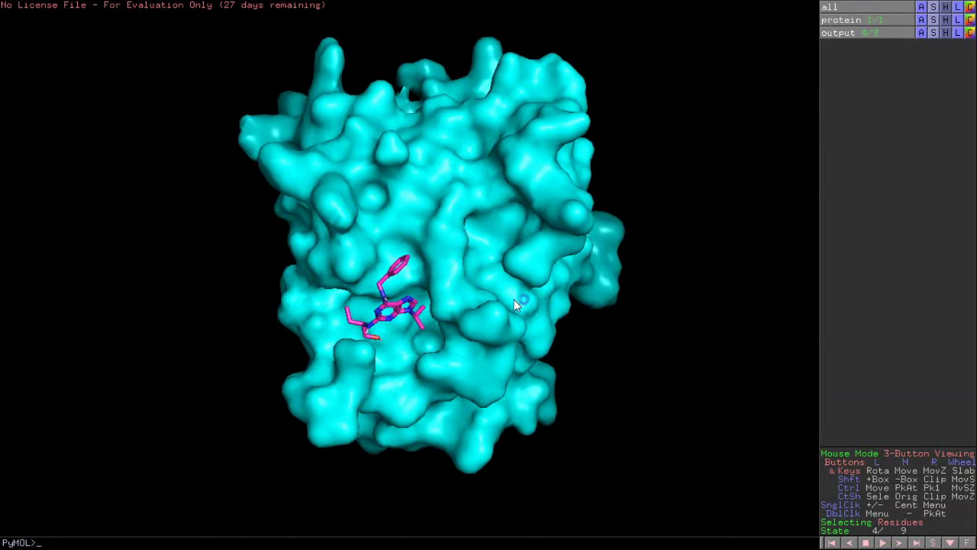
drag(513, 300, 493, 283)
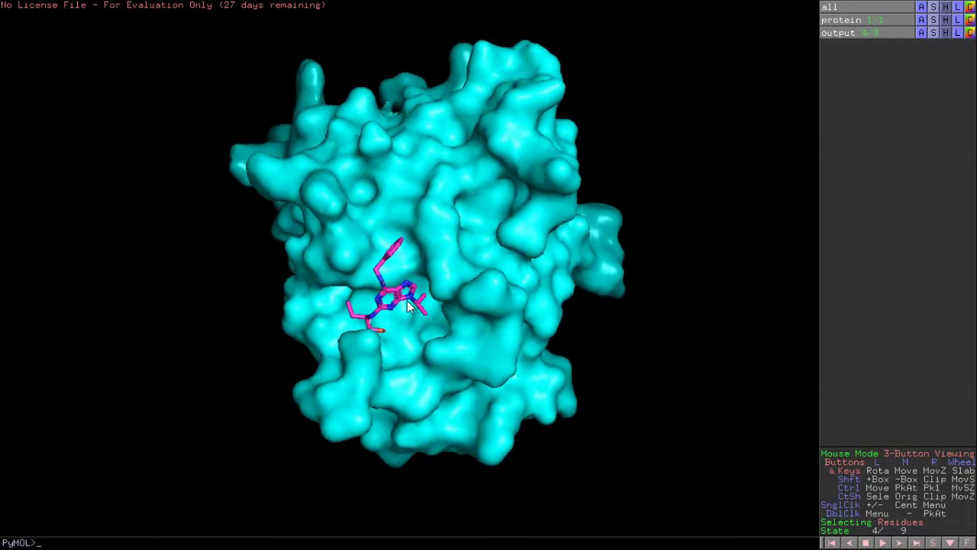
drag(407, 300, 436, 300)
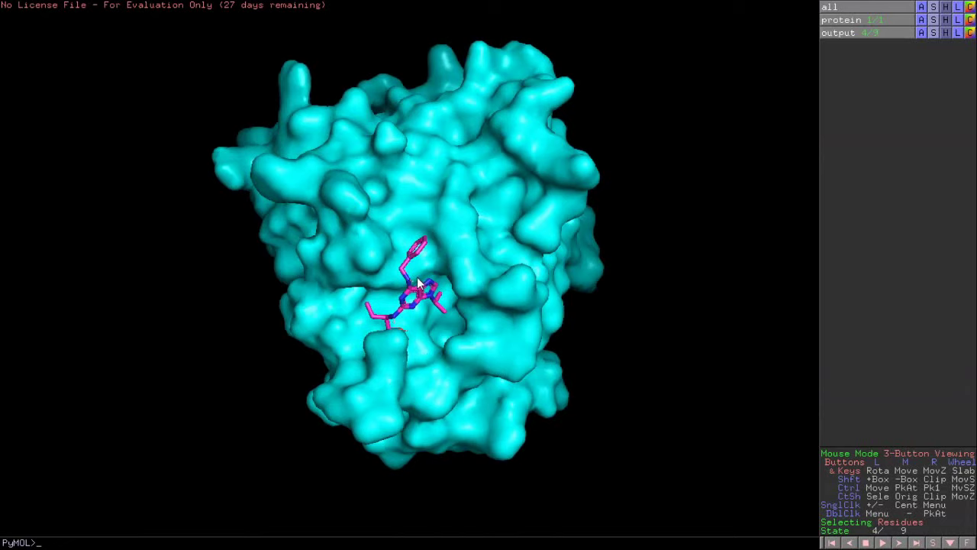
- Return to ligand state 1, orient the protein surface toward its binding pocket, and start rocking the view
key(Left)
key(Left)
key(Left)
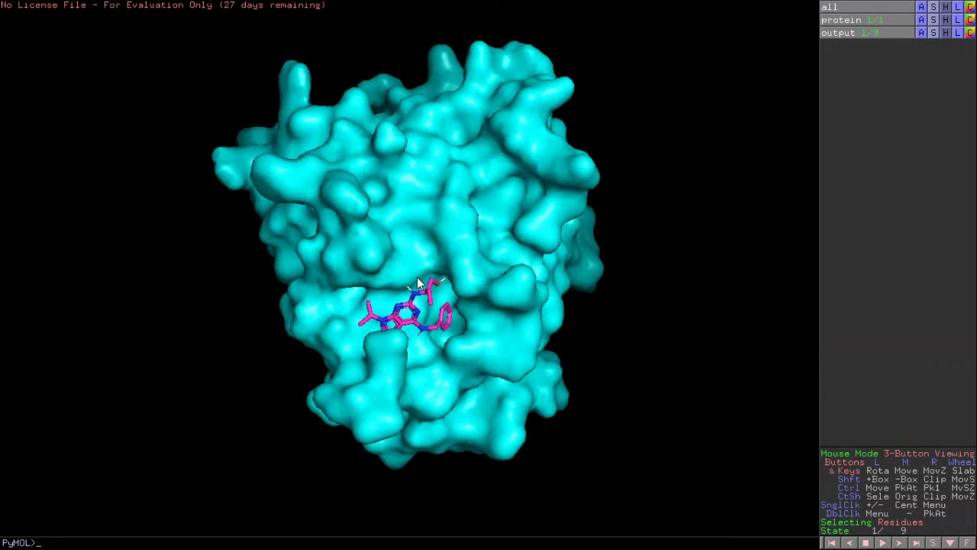
drag(427, 258, 398, 316)
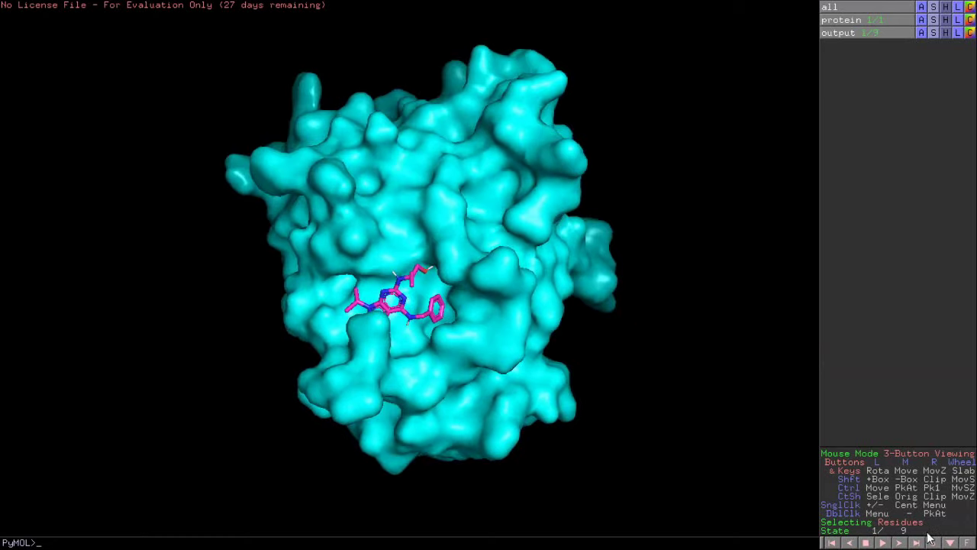
click(949, 542)
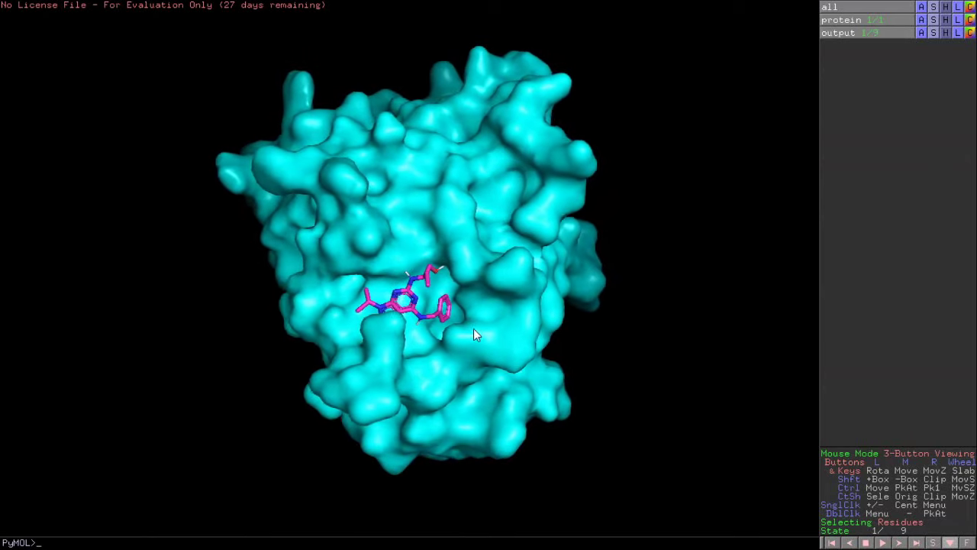